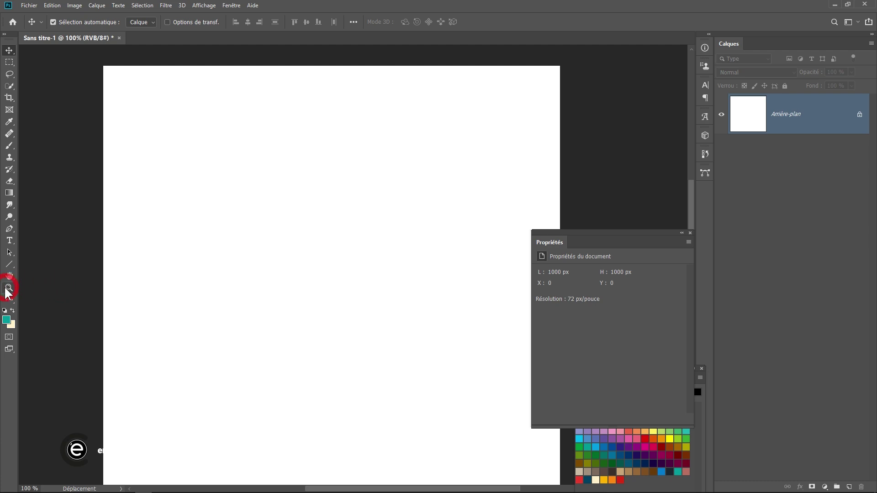
Draw a teal circle about 178 px across in the upper part of the canvas, and duplicate it 89 px to the right.
drag(10, 264, 53, 281)
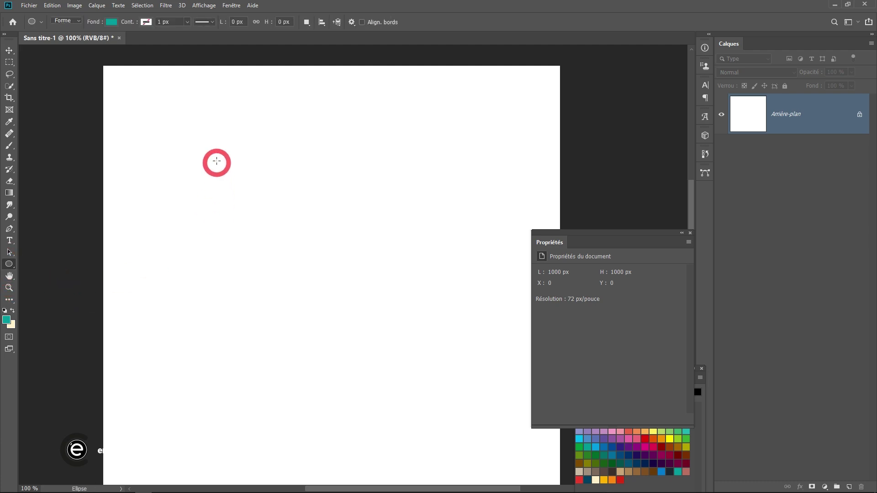
drag(212, 153, 318, 234)
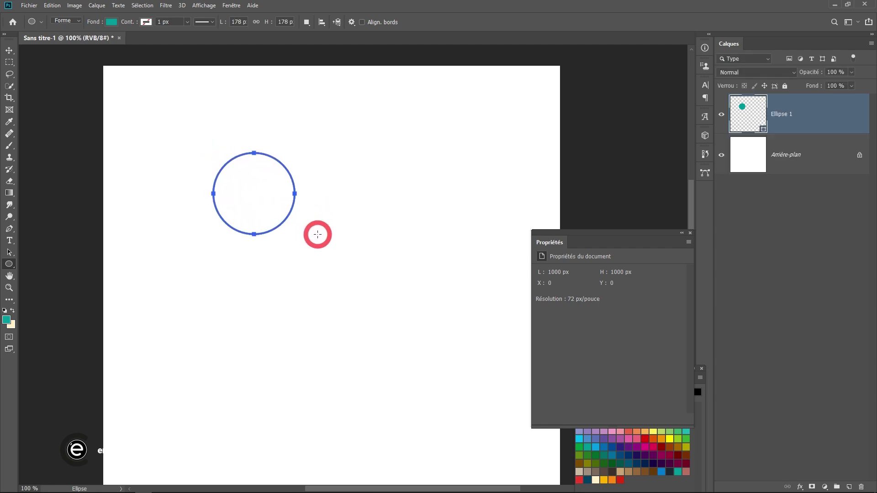
click(9, 50)
scroll(246, 187, up, 1)
drag(258, 207, 333, 206)
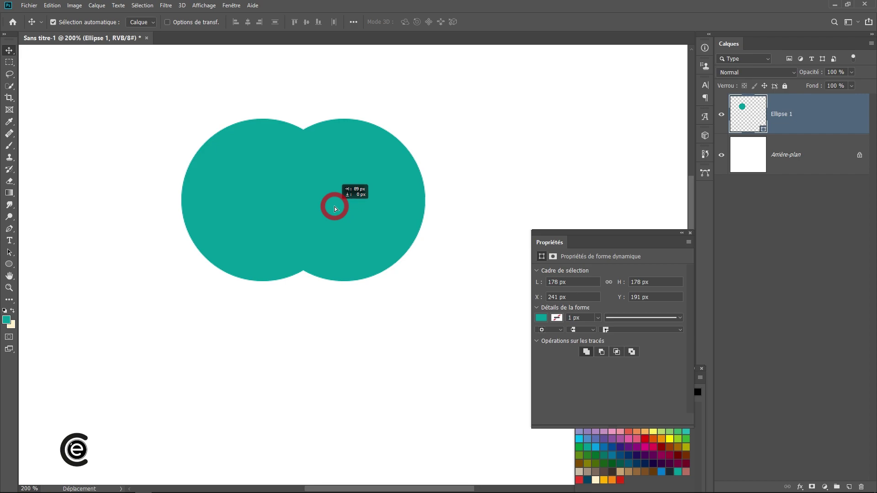
drag(334, 207, 334, 205)
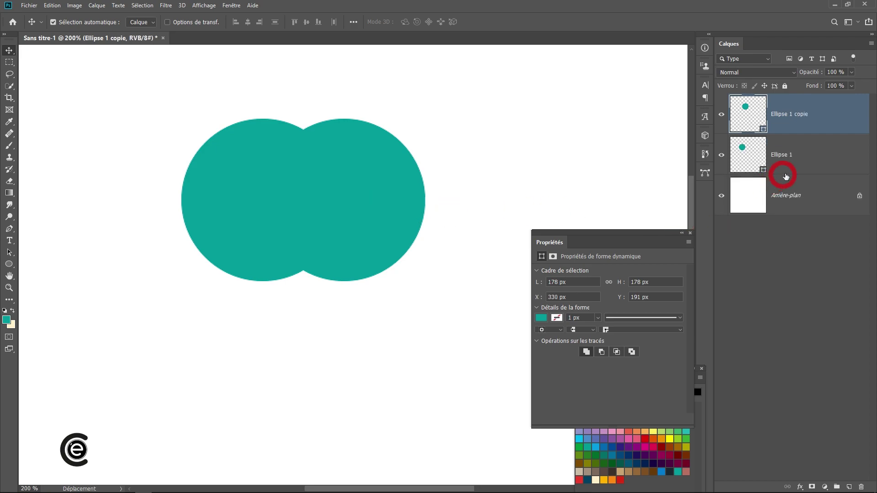
Select both circle layers and merge their shapes into a single shape layer.
shift+click(812, 157)
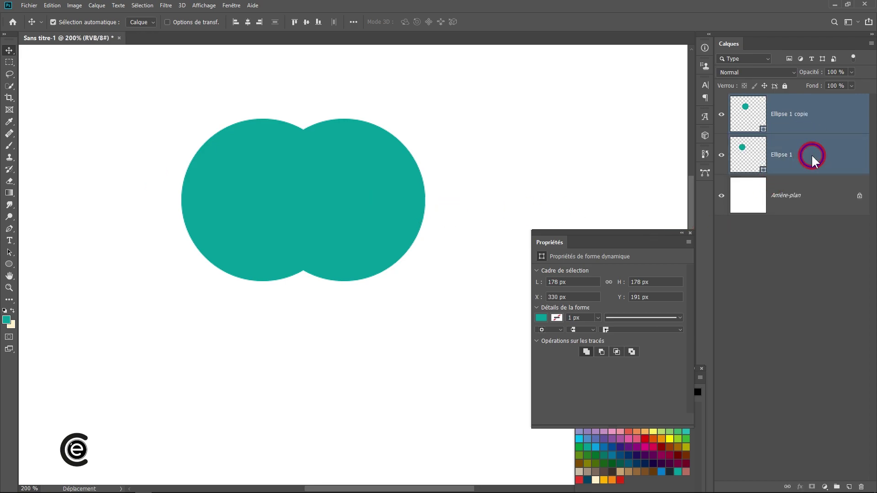
right_click(811, 154)
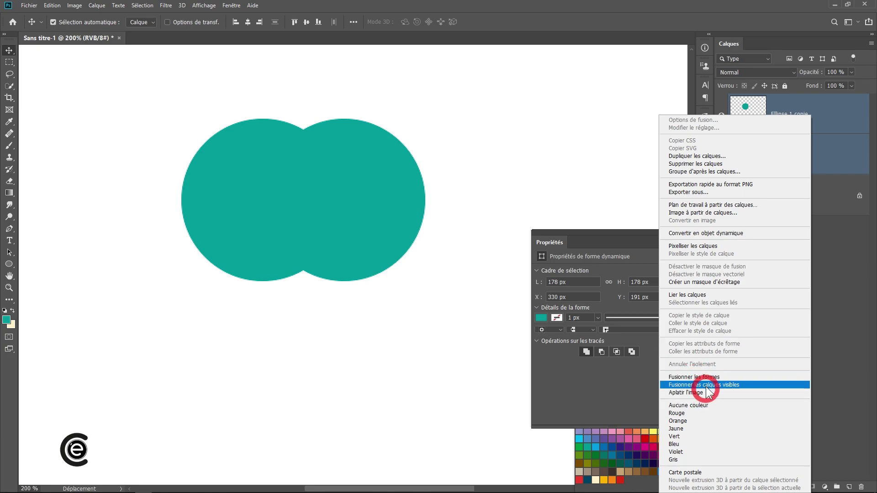
click(747, 376)
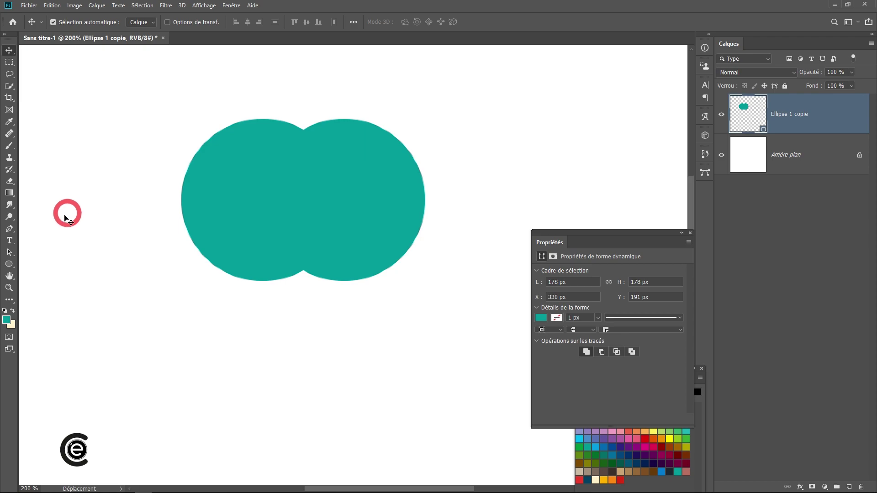
Select both circle paths and set them to intersect shape areas, keeping only the overlapping petal.
click(9, 251)
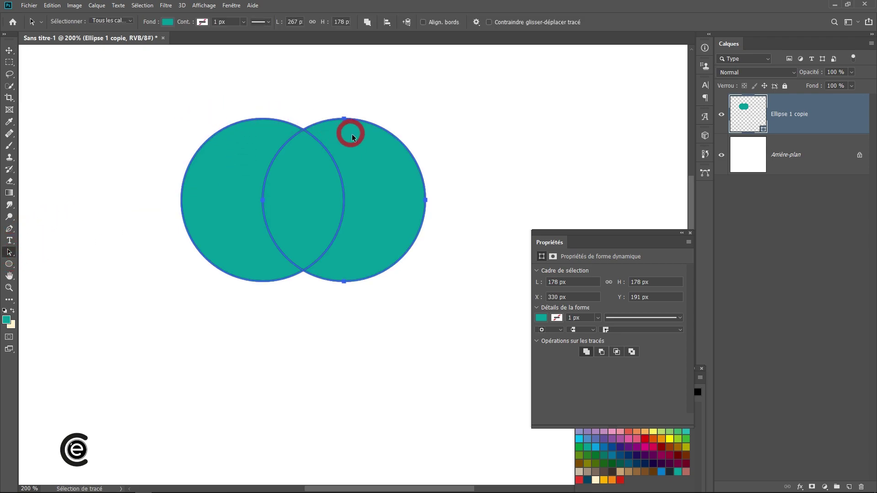
drag(170, 92, 438, 312)
click(370, 24)
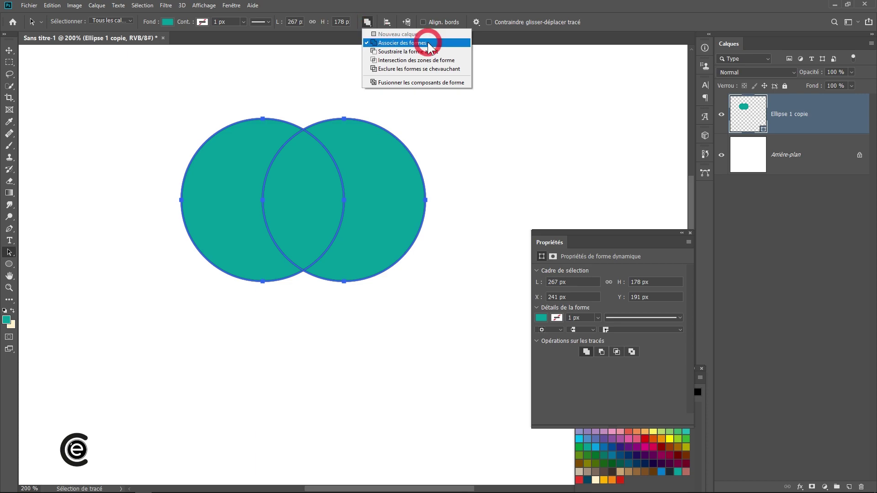
click(461, 61)
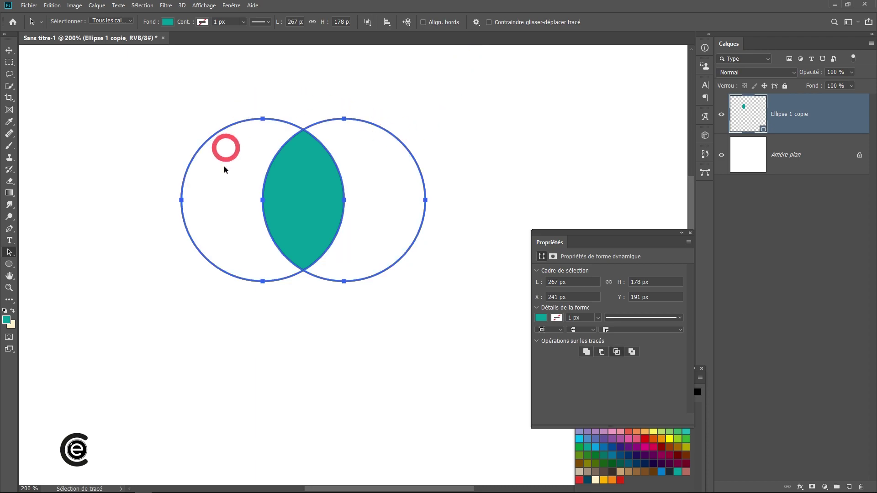
Merge the shape components into one petal path and deselect it.
click(368, 23)
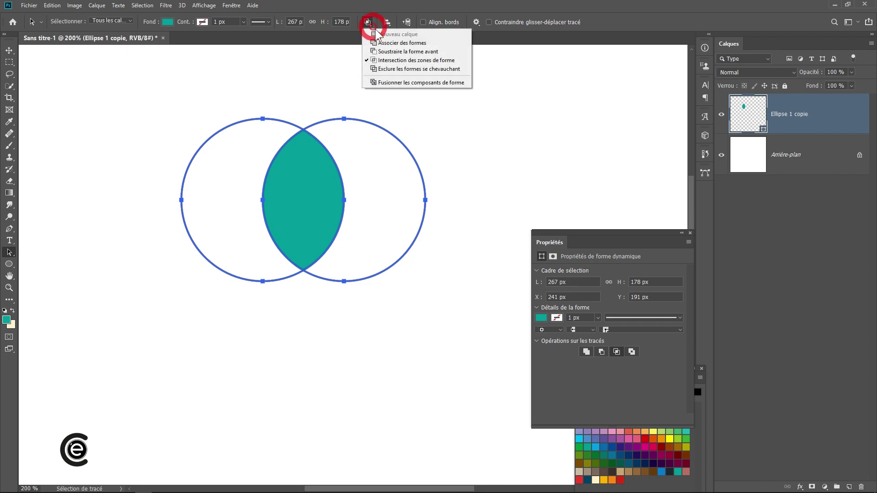
click(467, 83)
click(396, 192)
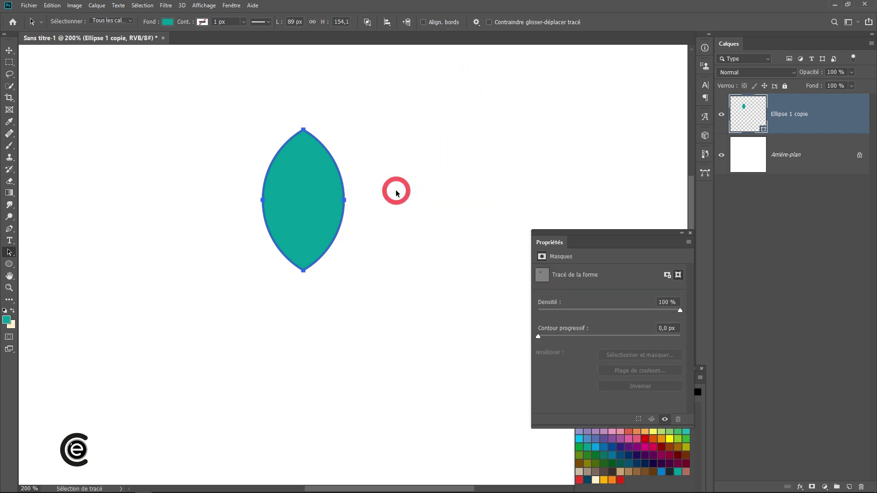
click(387, 151)
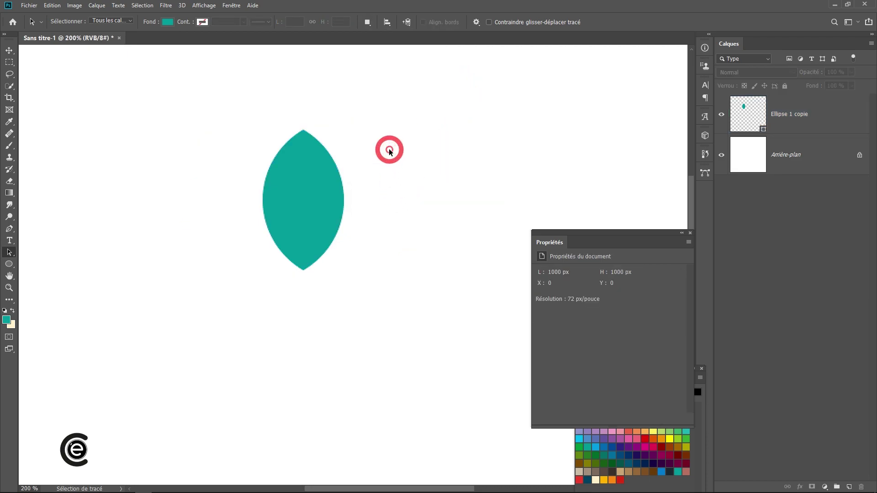
Free-transform the petal, narrowing it symmetrically around its centre to about 56% of its width.
click(329, 210)
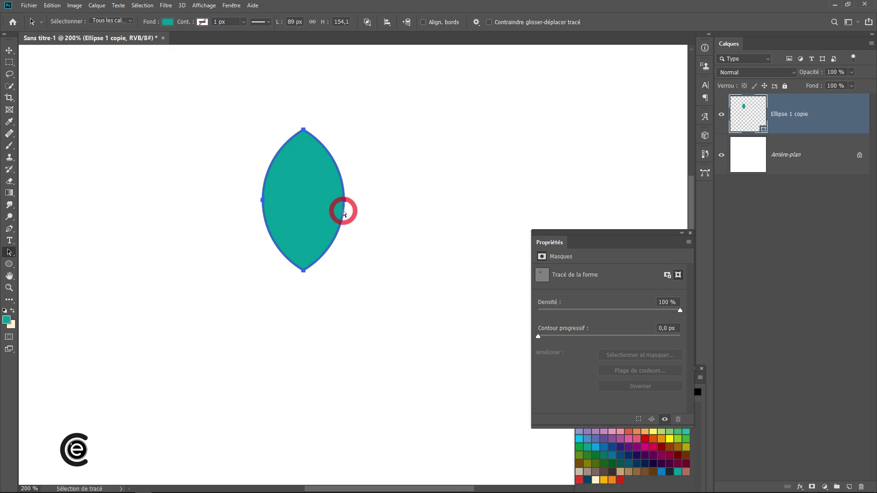
key(ctrl+t)
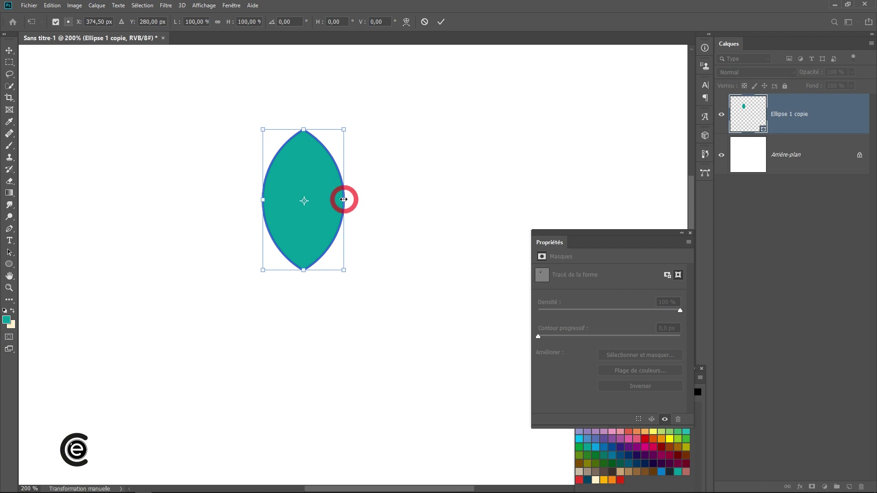
drag(343, 198, 325, 195)
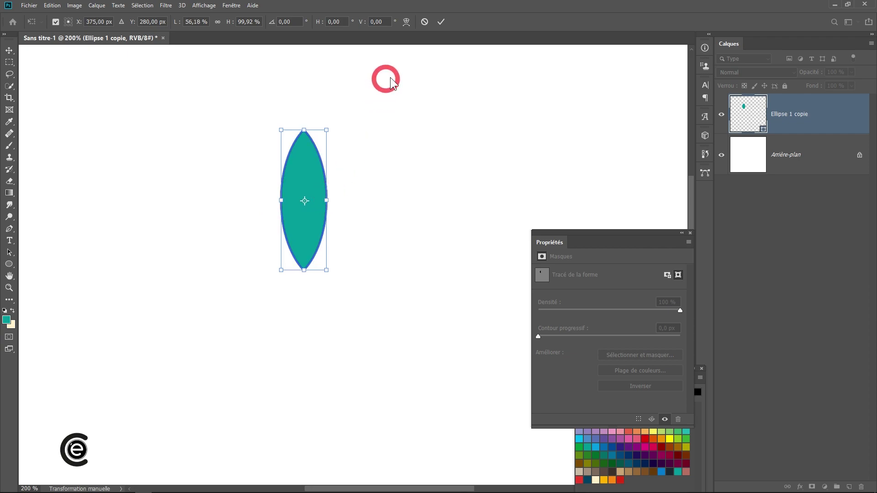
click(441, 31)
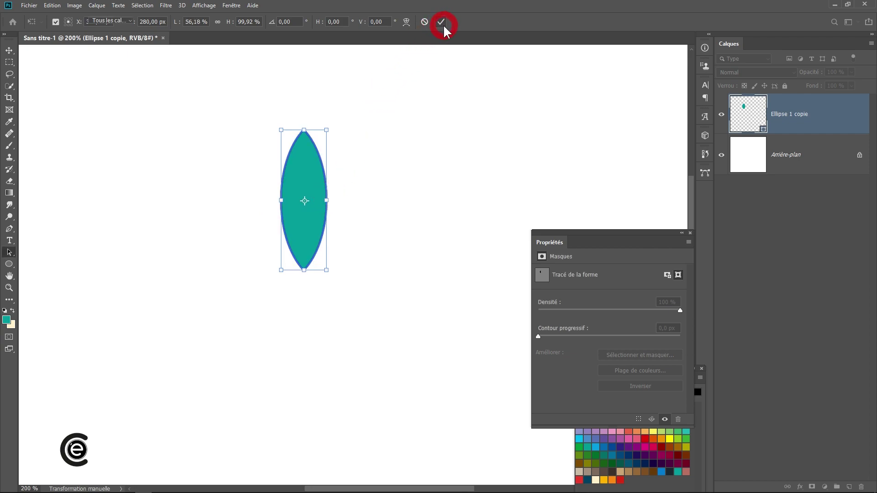
Display the document grid over the canvas.
alt+click(361, 231)
drag(361, 230, 308, 203)
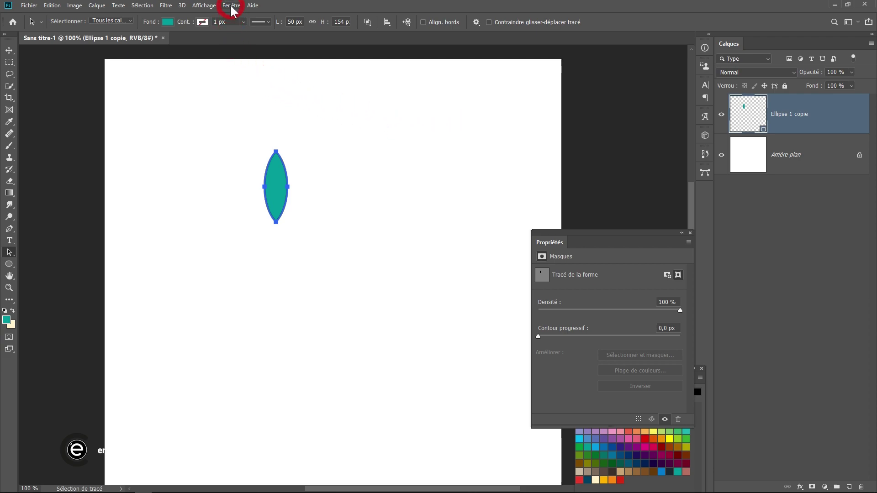
click(202, 8)
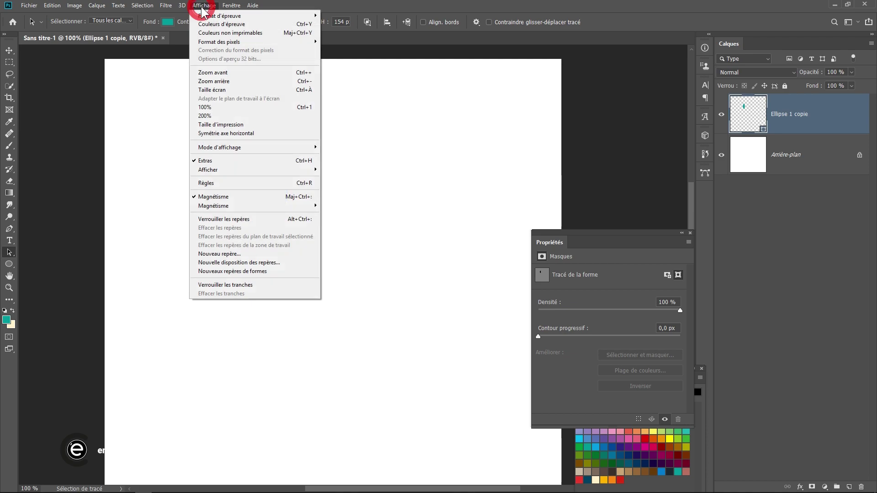
mouse_move(219, 174)
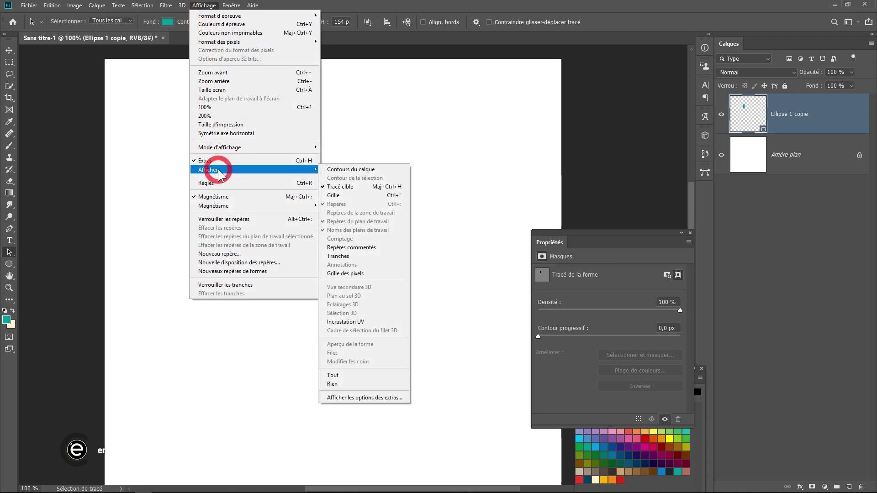
click(368, 198)
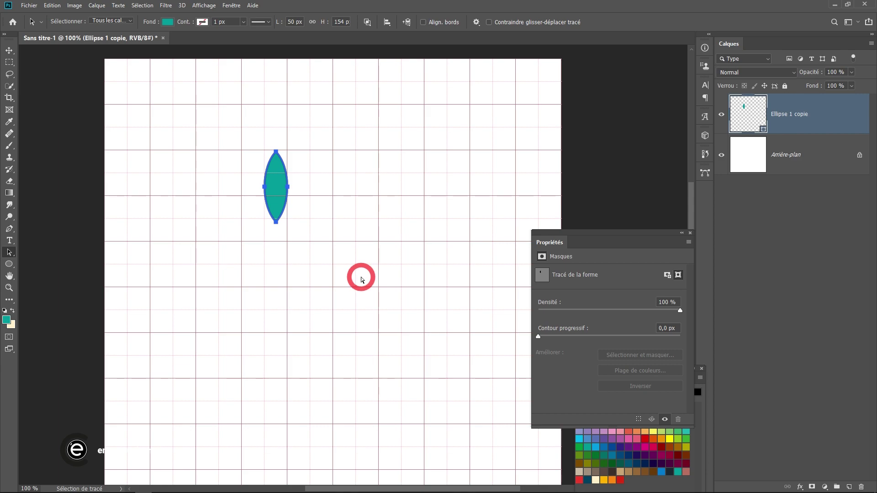
Check the grid's spacing and subdivision settings in the preferences.
key(ctrl+k)
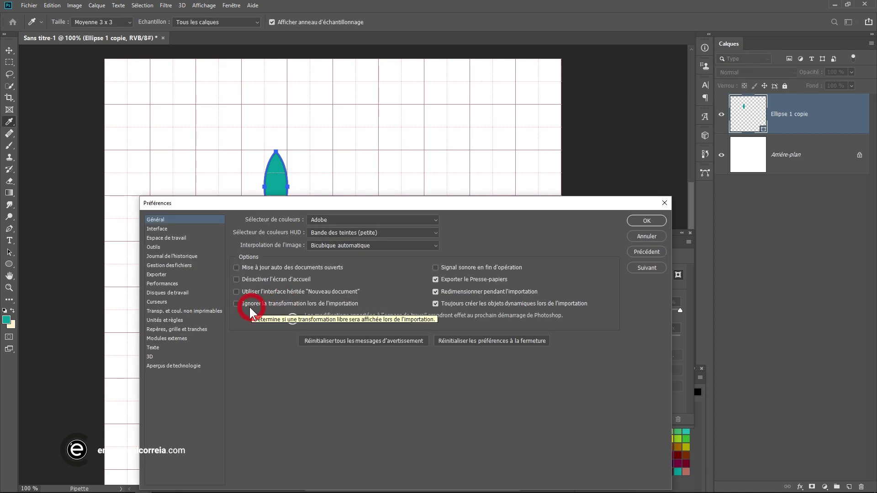
click(204, 331)
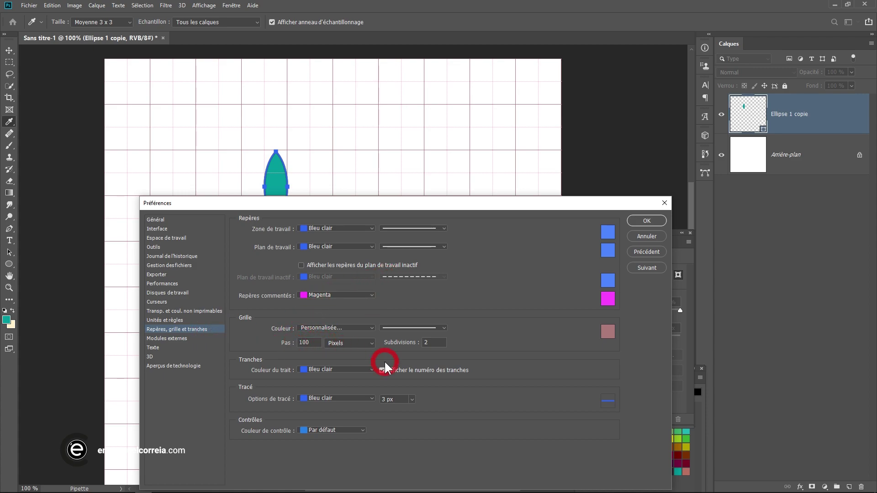
click(645, 221)
Move the petal onto the canvas's central vertical grid line, with its lower tip 50 px above the canvas centre.
key(v)
drag(360, 182, 335, 244)
ctrl+click(359, 285)
drag(349, 287, 365, 195)
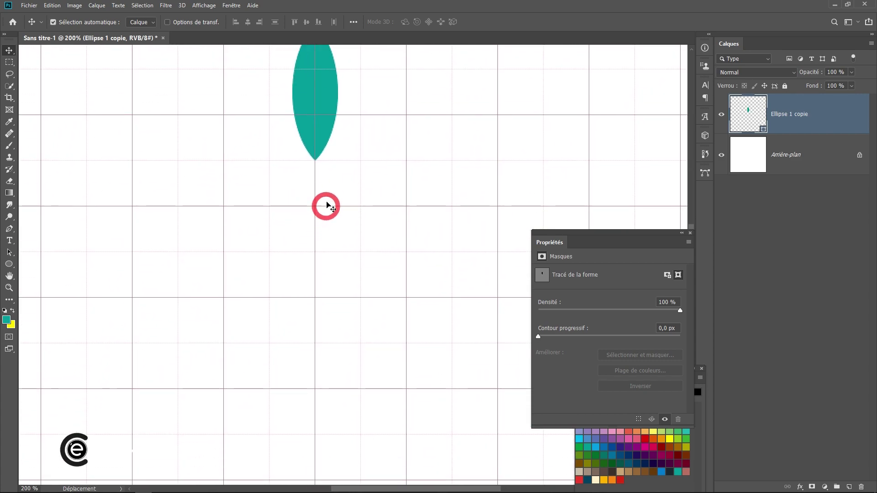
ctrl+alt+click(315, 223)
ctrl+alt+click(316, 223)
ctrl+click(368, 262)
ctrl+click(368, 262)
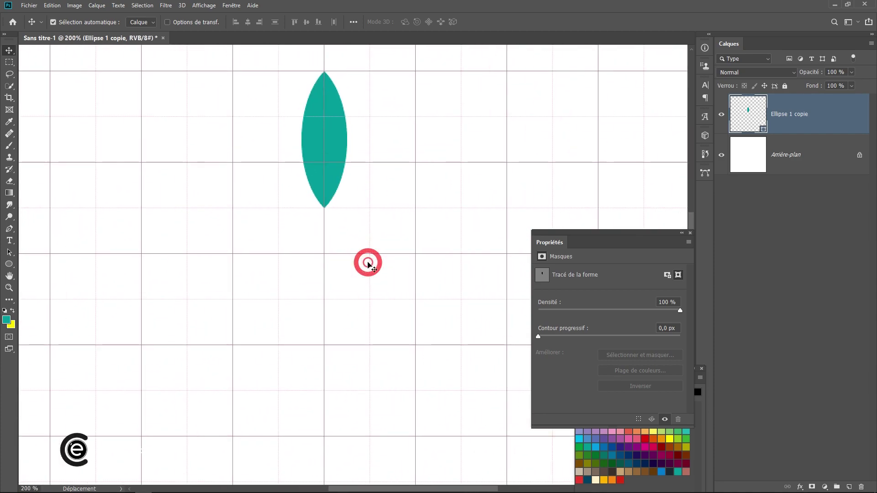
Draw a circle about 66 px across below the petal, centred on the grid intersection at the middle of the canvas.
click(9, 264)
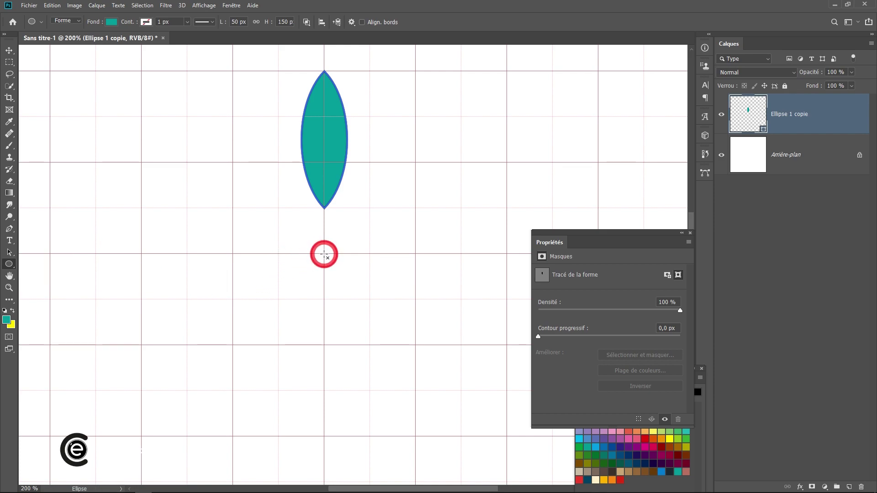
click(324, 255)
click(461, 186)
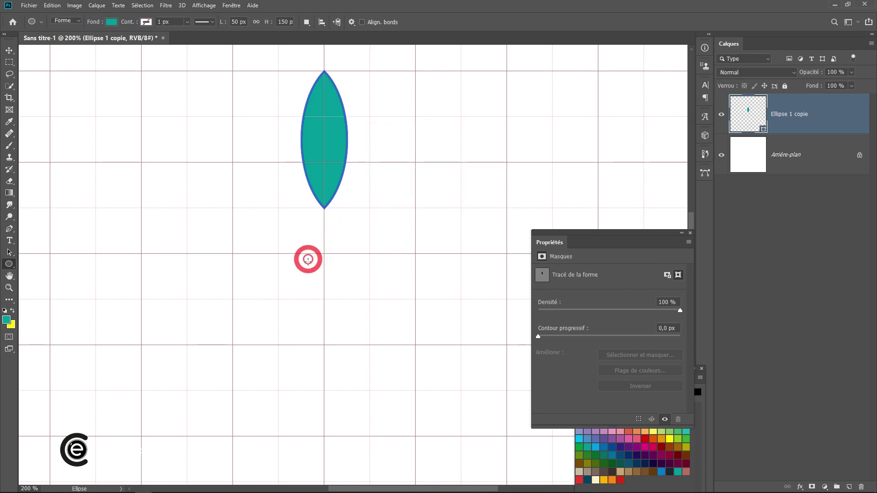
drag(324, 254, 354, 285)
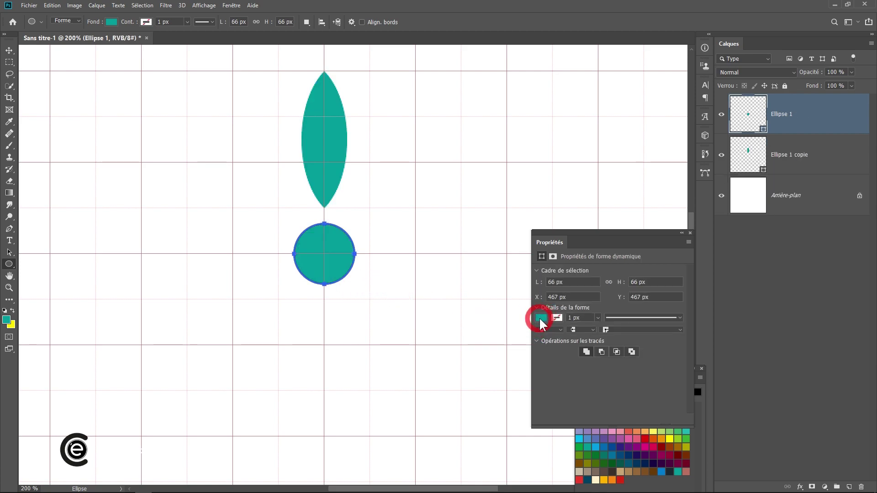
Change the small centre circle's fill colour to orange.
click(541, 318)
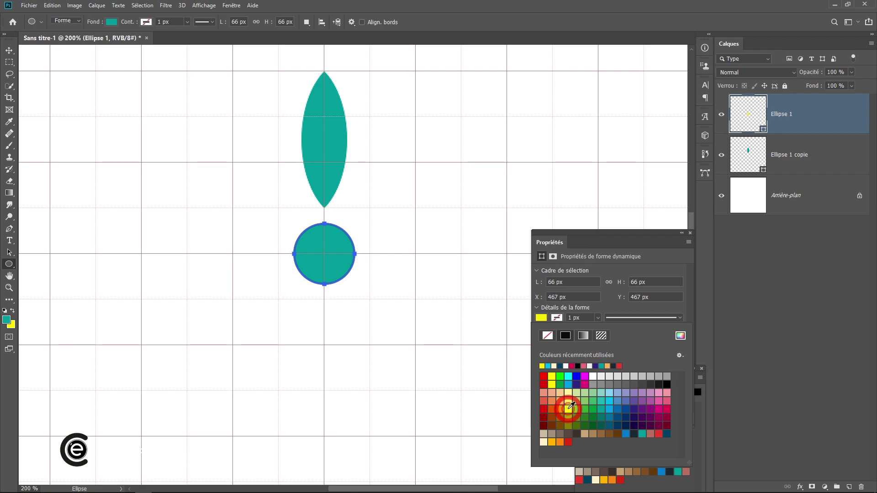
click(568, 407)
click(561, 406)
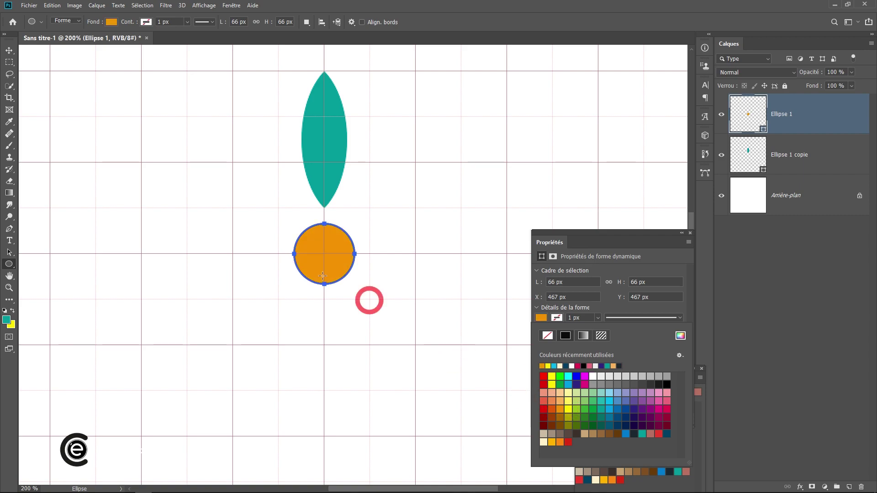
click(10, 50)
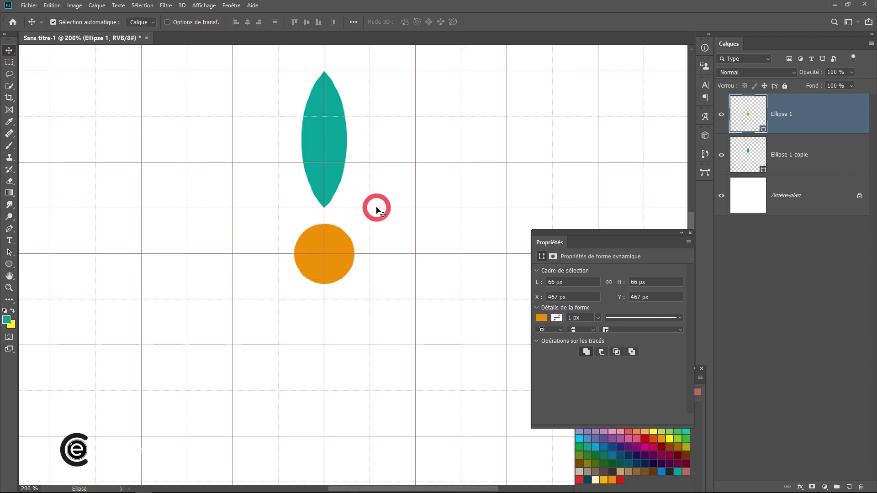
Start a free transform on the petal and place its reference point at X 500 px, Y 500 px, the orange circle's centre.
click(833, 155)
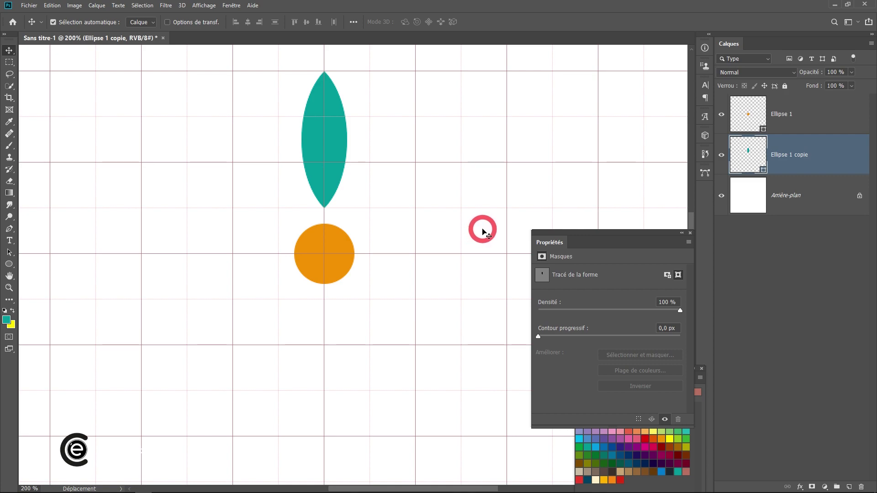
key(ctrl+t)
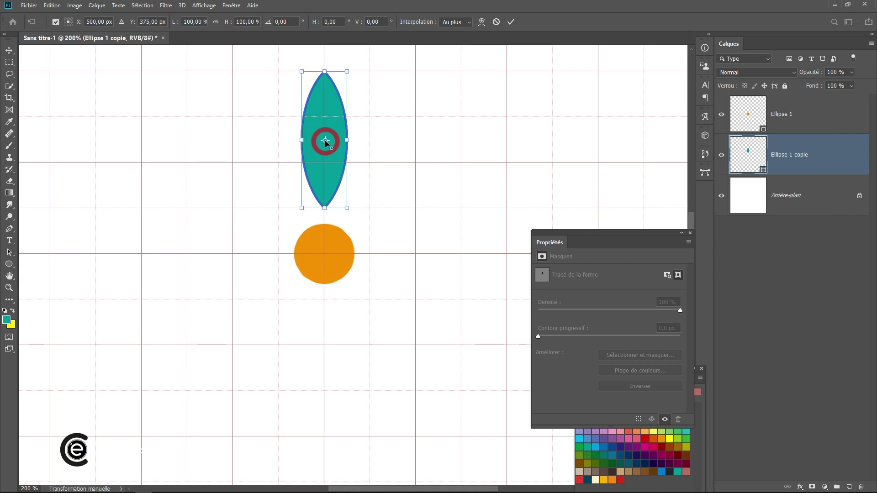
drag(325, 143, 323, 254)
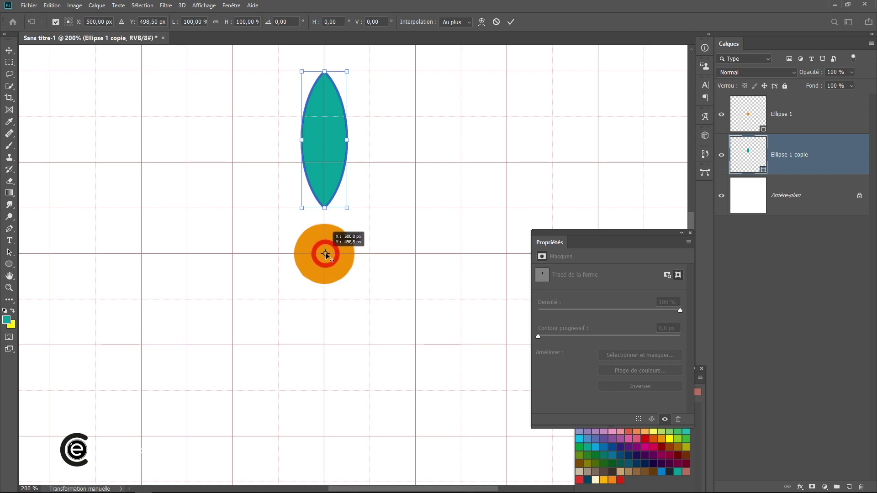
drag(324, 253, 324, 253)
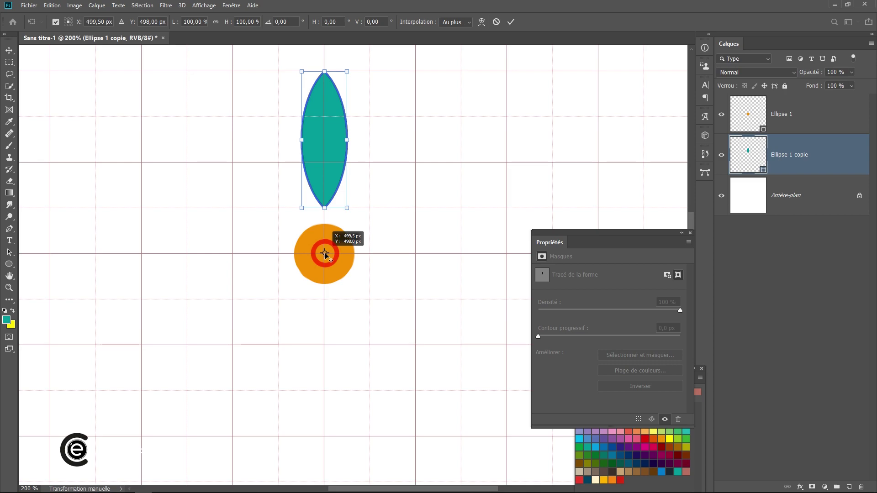
drag(324, 254, 325, 253)
drag(104, 23, 71, 23)
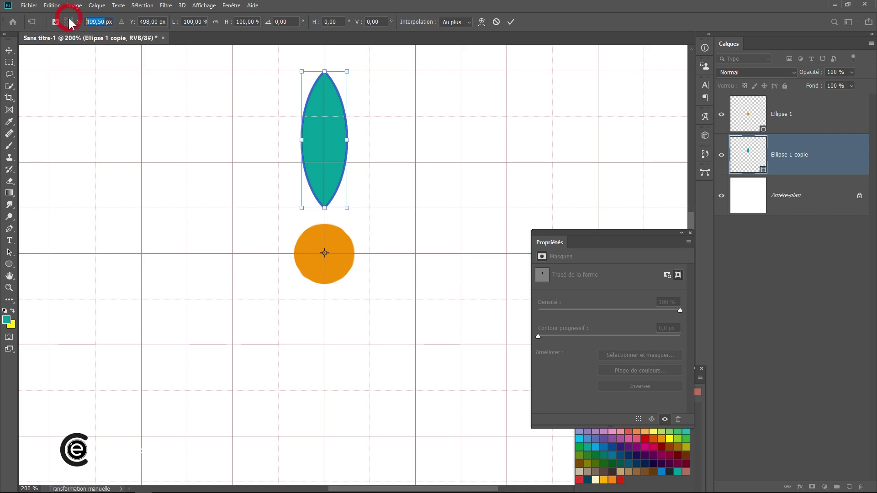
text(500)
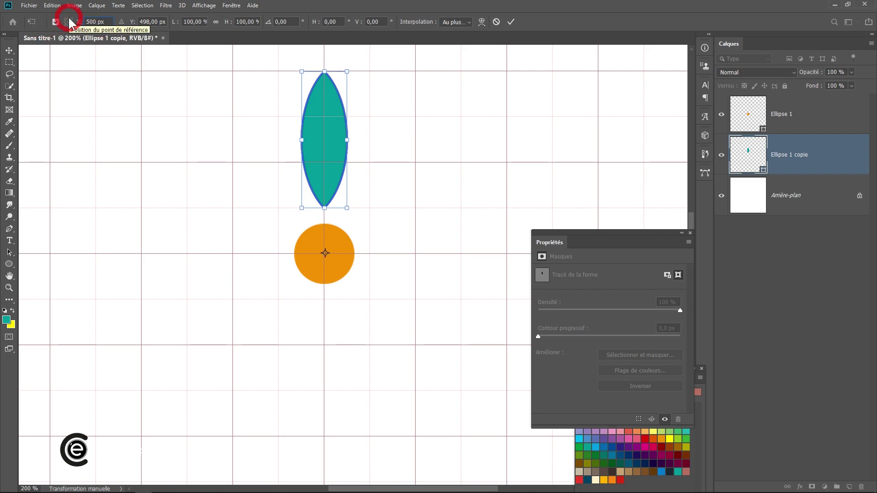
key(Tab)
text(500)
key(Tab)
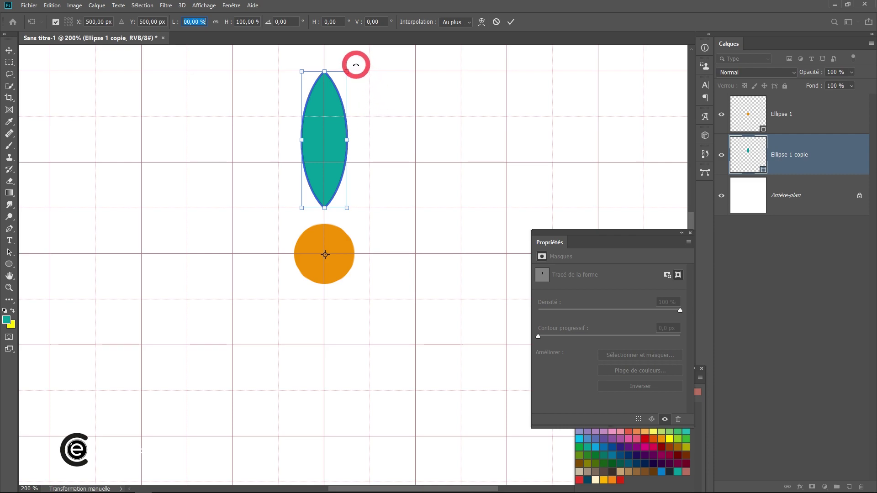
Rotate the petal 30° clockwise around the relocated reference point and apply the transformation.
drag(356, 65, 388, 96)
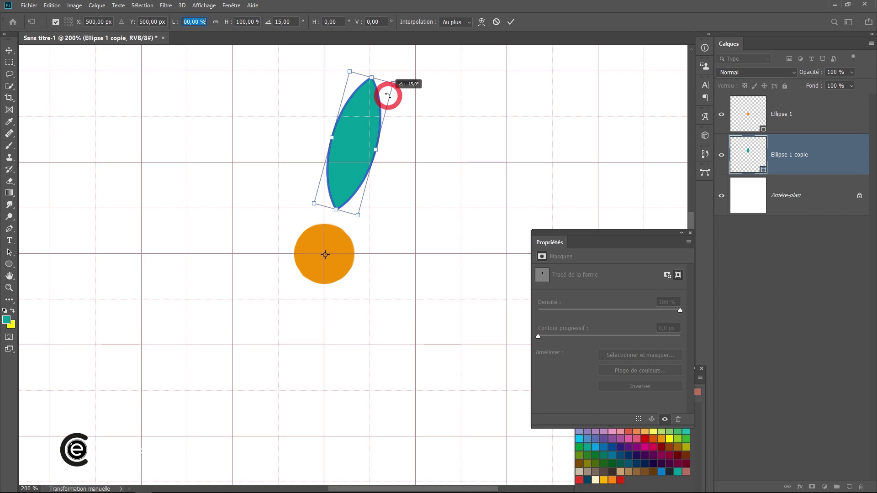
drag(388, 96, 411, 128)
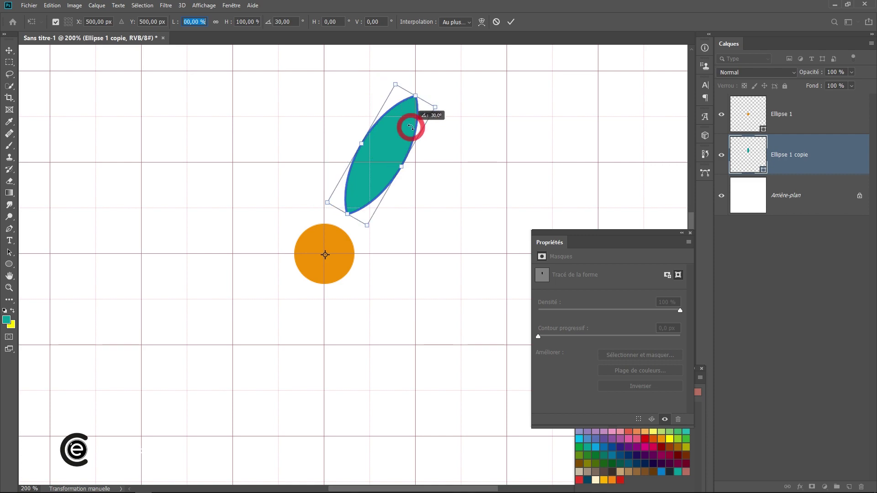
drag(410, 128, 411, 128)
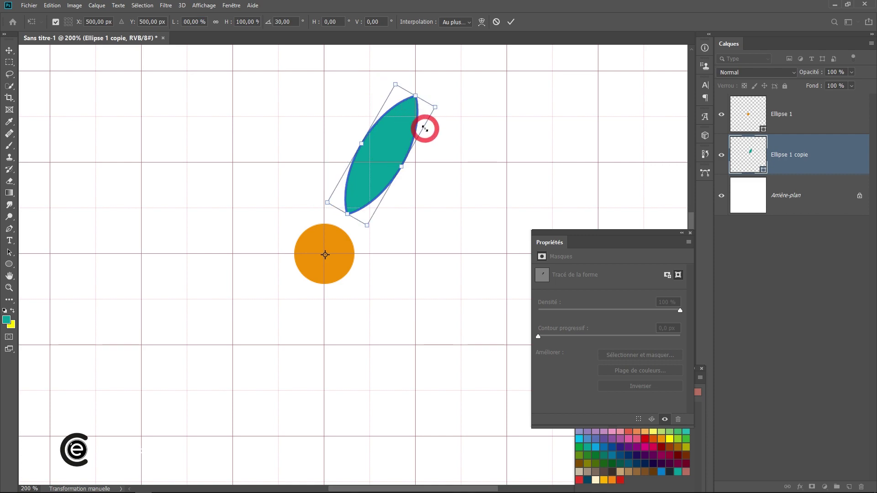
click(510, 22)
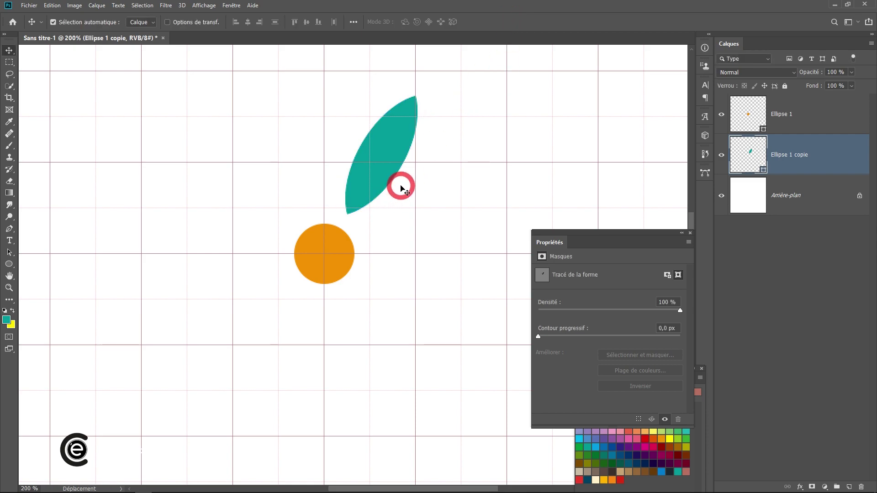
Repeat the last rotation on the same petal until it lies horizontally on the left side of the orange circle.
drag(400, 185, 373, 190)
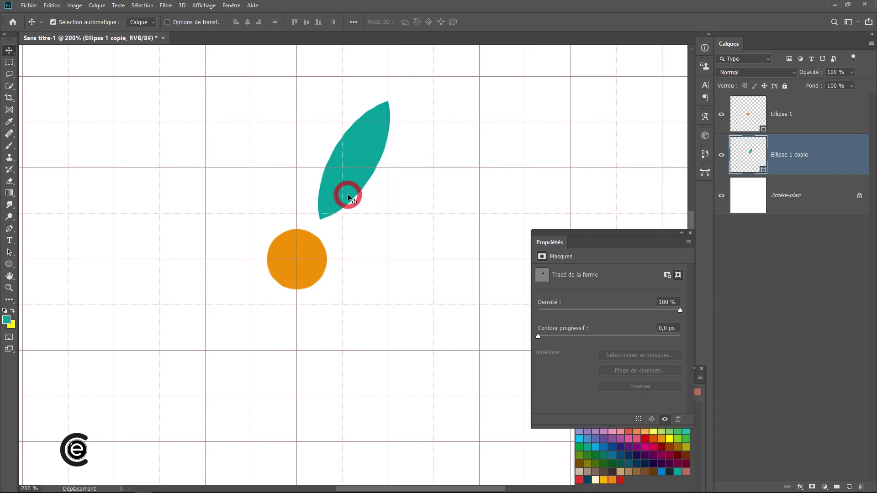
click(53, 6)
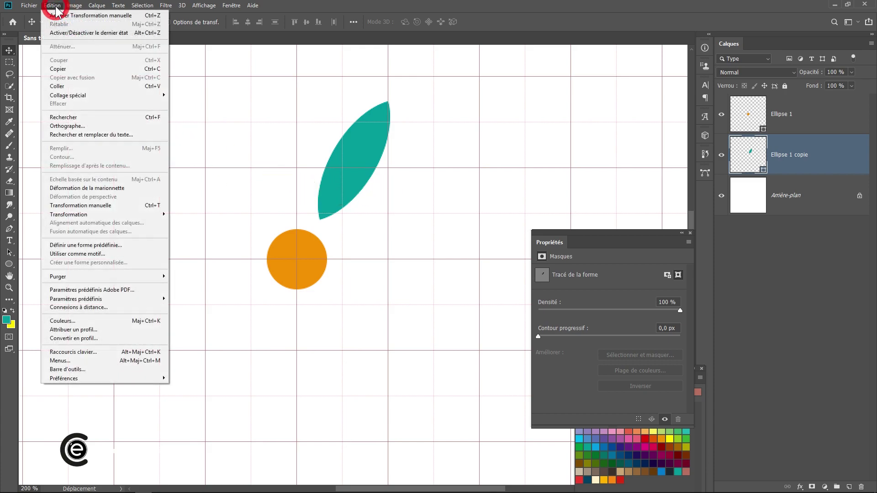
mouse_move(65, 213)
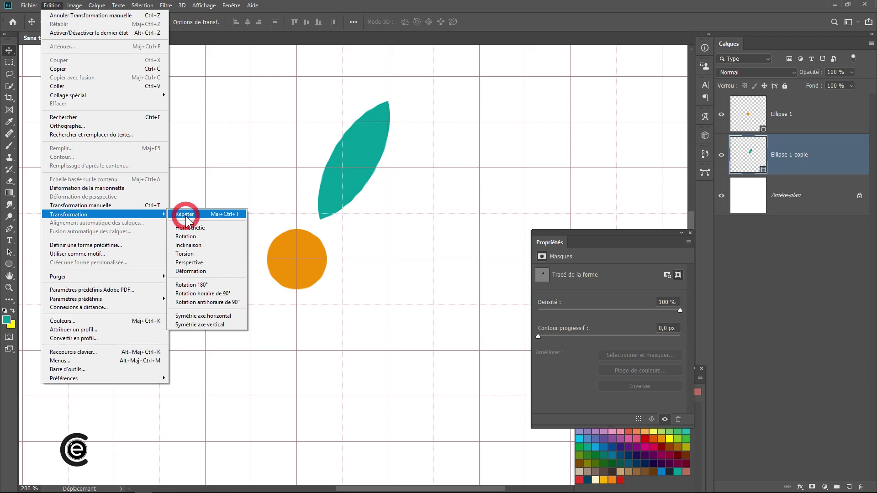
click(337, 5)
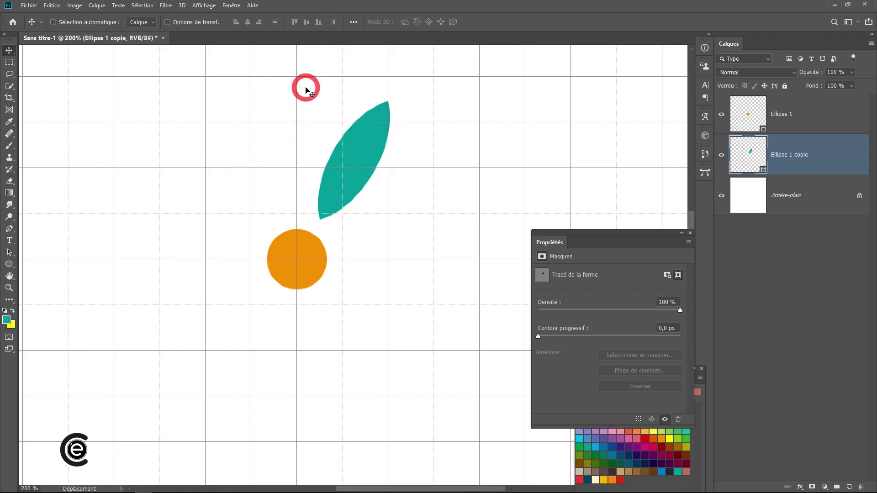
key(ctrl+shift+t)
key(ctrl+shift+t)
key(ctrl+shift+t)
key(ctrl+shift+t)
key(ctrl+shift+t)
key(ctrl+shift+t)
key(ctrl+shift+t)
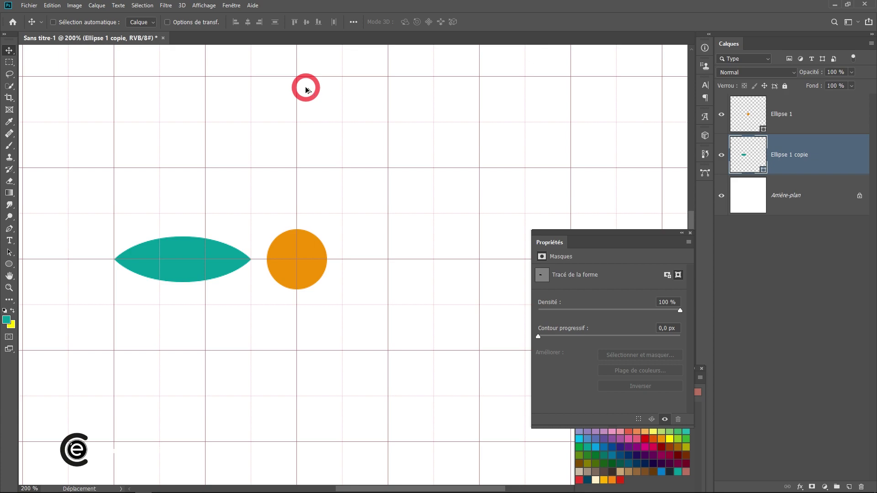
Duplicate the petal with the repeated 30° rotation eleven times to complete a ring of twelve petals around the orange circle.
key(ctrl+alt+shift+t)
key(ctrl+alt+shift+t)
key(ctrl+alt+shift+t)
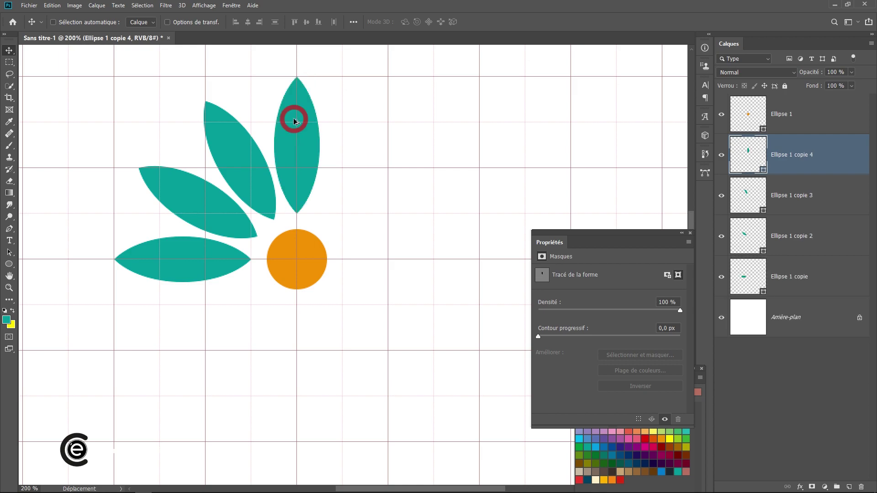
key(ctrl+alt+shift+t)
key(ctrl+alt+shift+t)
key(ctrl+alt+shift+t)
key(ctrl+alt+shift+t)
key(ctrl+alt+shift+t)
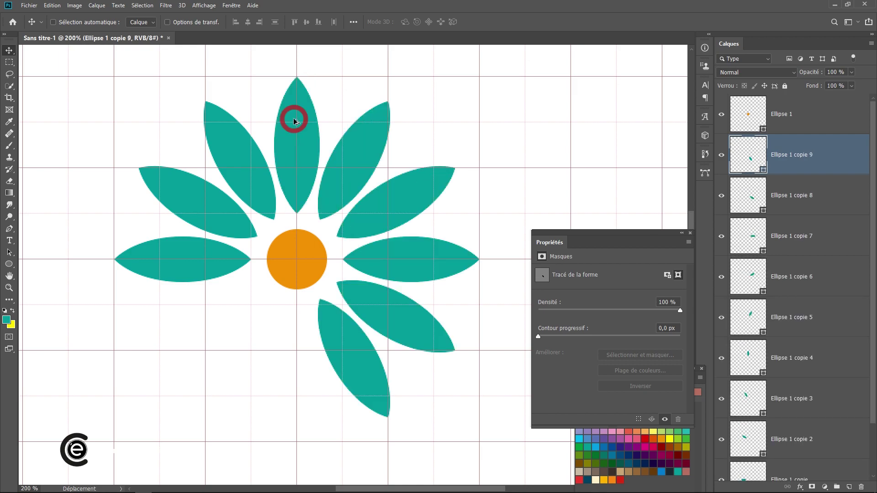
key(ctrl+alt+shift+t)
key(ctrl+alt+shift+t)
key(ctrl+alt+shift+t)
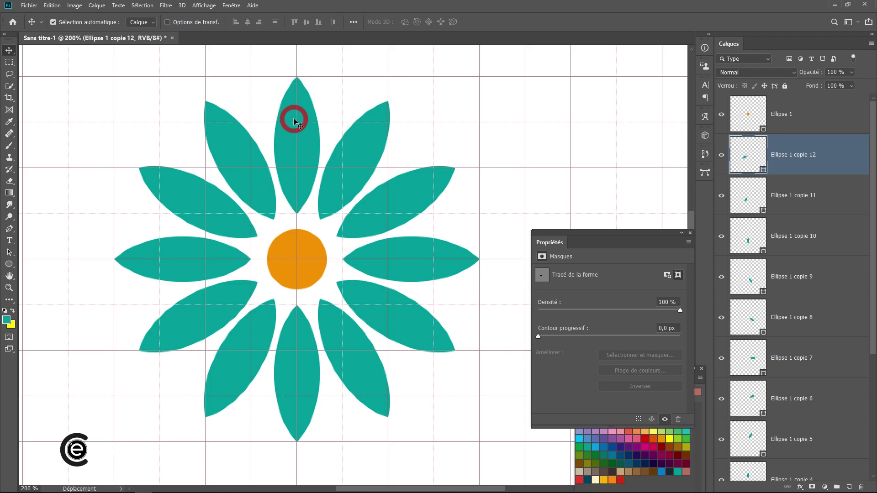
alt+click(301, 146)
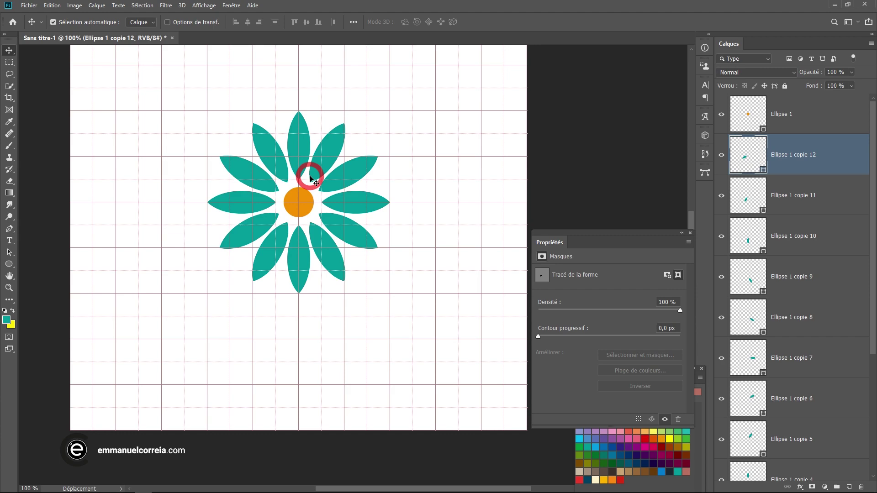
Select all twelve petal layers and unite their shapes into a single shape layer, leaving the orange circle separate.
key(a)
scroll(826, 210, down, 5)
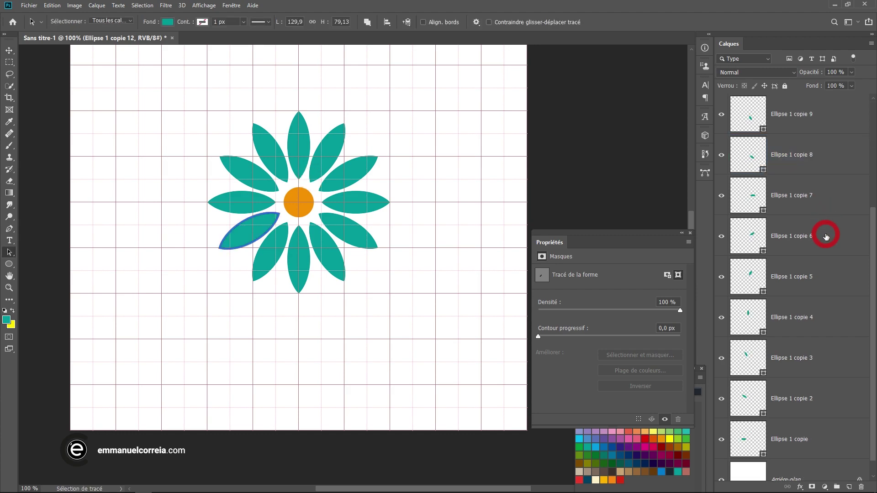
shift+click(836, 428)
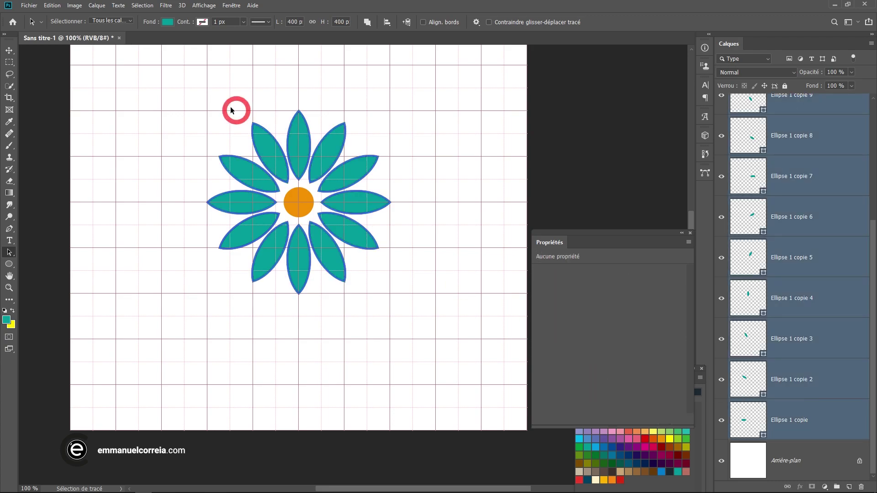
click(97, 6)
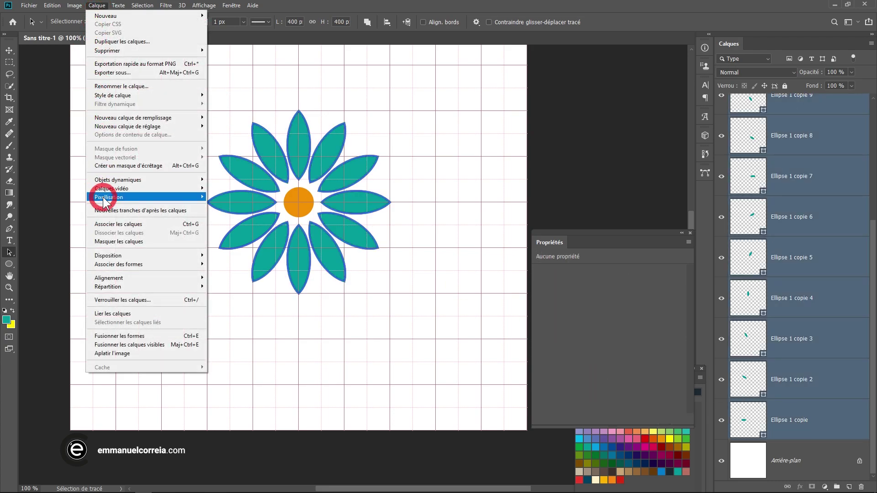
mouse_move(118, 264)
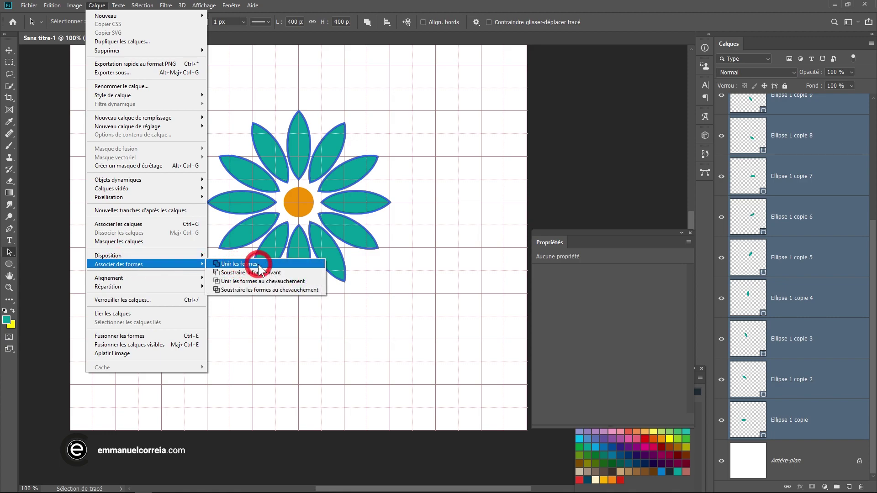
click(238, 270)
click(256, 263)
click(9, 51)
click(329, 157)
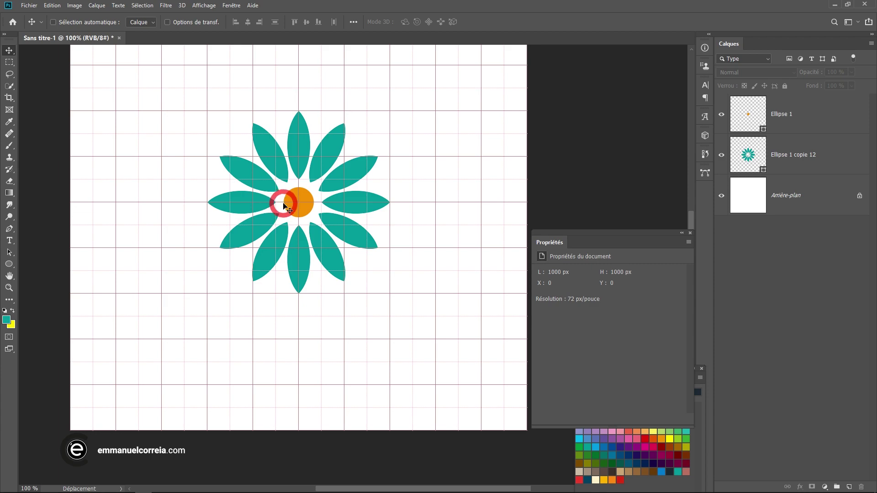
Hide the grid and group the united petals layer with the orange circle layer.
key(ctrl+apostrophe)
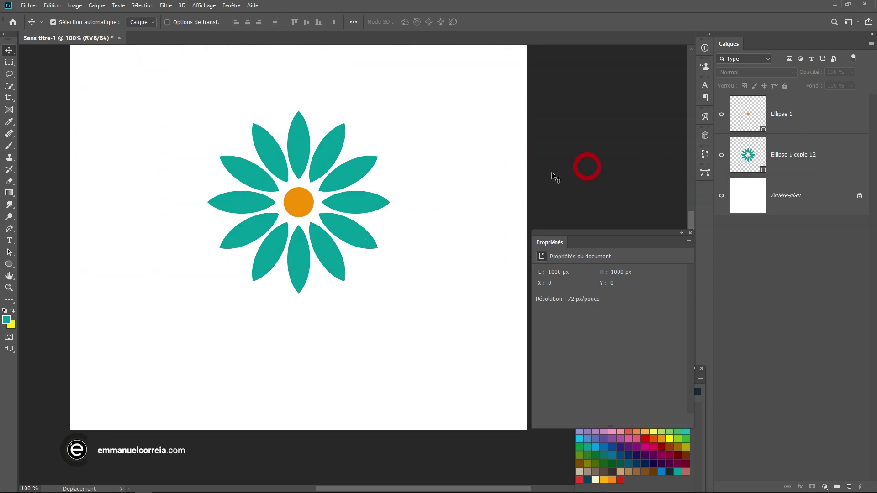
click(361, 175)
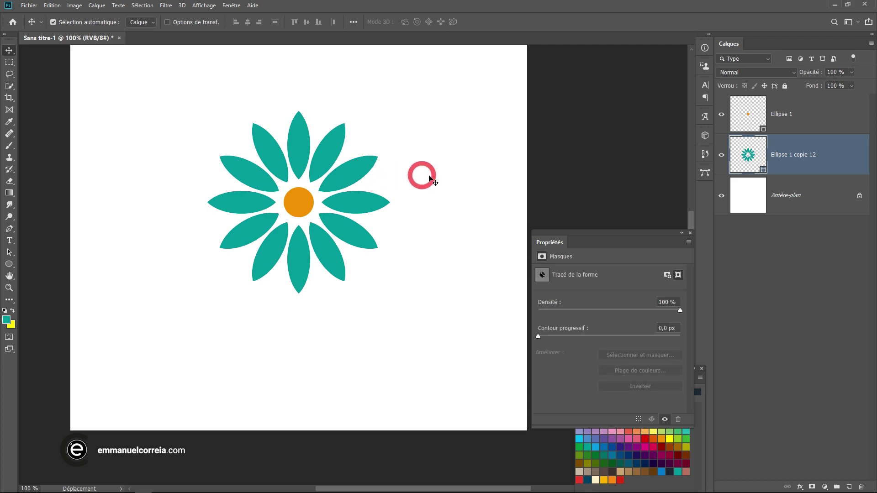
ctrl+click(801, 118)
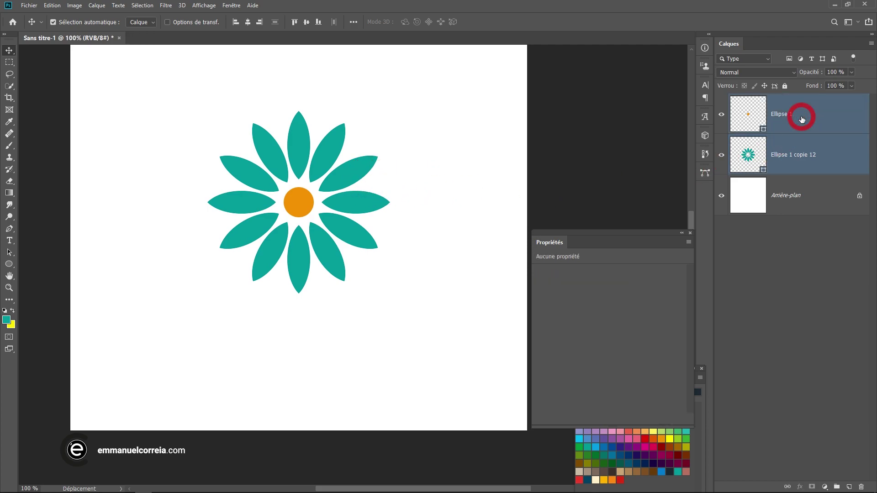
key(ctrl+g)
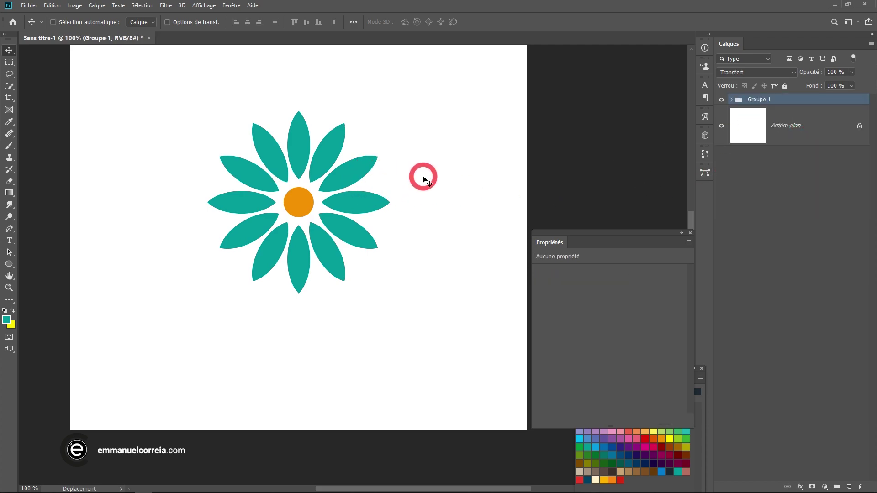
Scale the flower group down to a little under half its size and move it to the upper-left part of the canvas.
key(ctrl+t)
drag(391, 112, 286, 215)
drag(265, 249, 185, 107)
click(510, 21)
drag(307, 152, 377, 204)
ctrl+click(344, 180)
drag(345, 178, 352, 226)
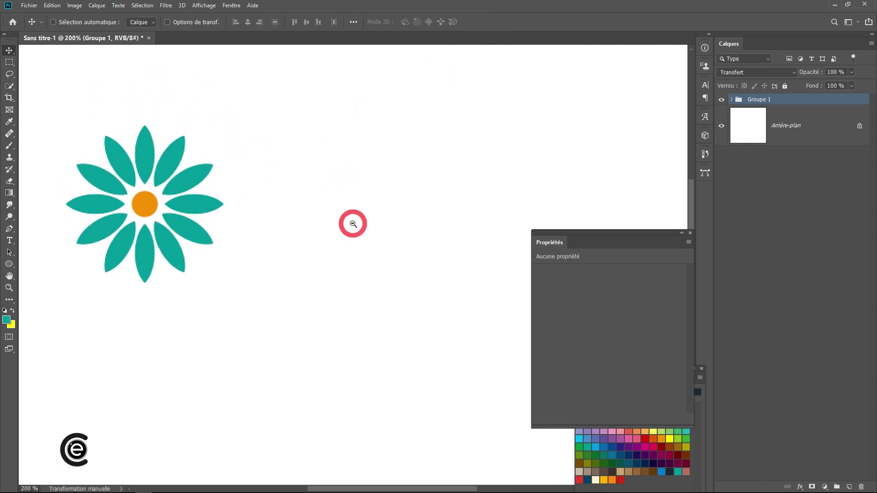
alt+click(353, 224)
Draw a three-sided polygon about 119 by 137 px to the right of the flower, pointing right, with the Star option off.
click(9, 264)
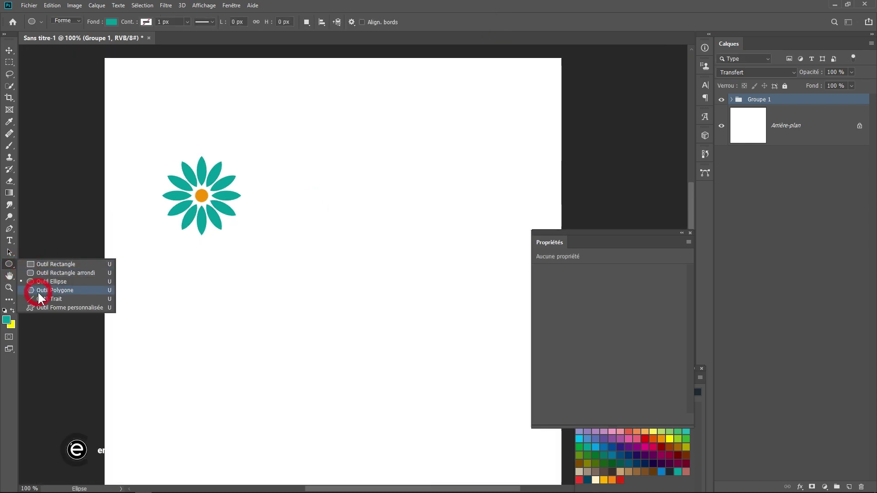
click(38, 291)
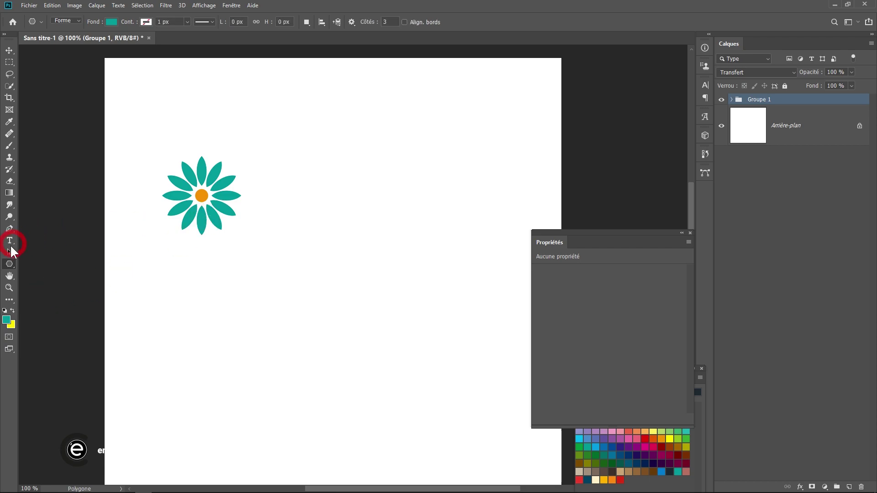
click(9, 264)
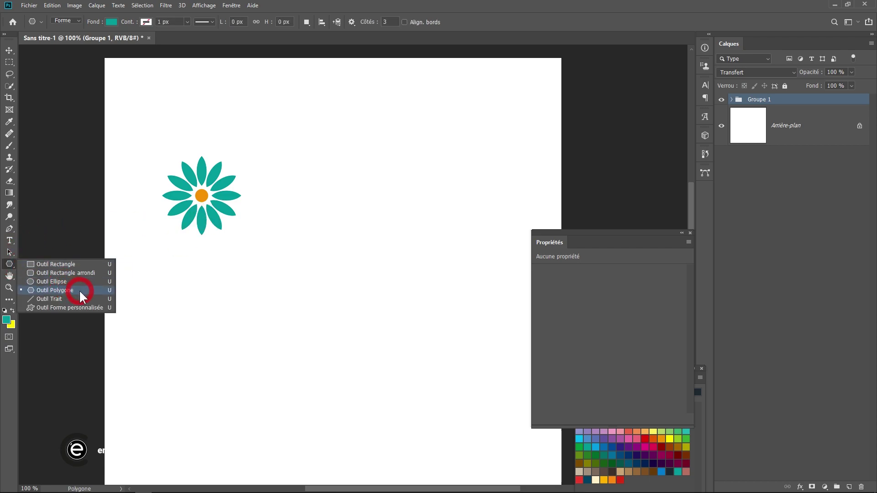
click(351, 22)
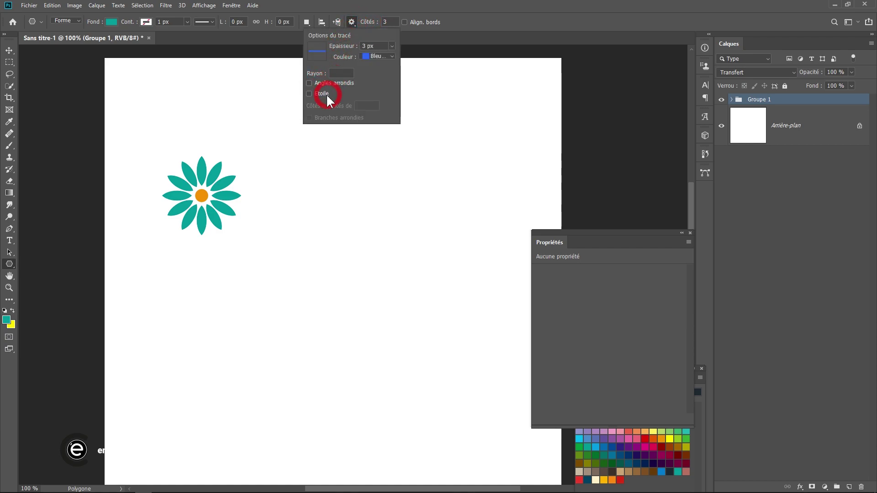
click(427, 16)
drag(337, 158, 373, 174)
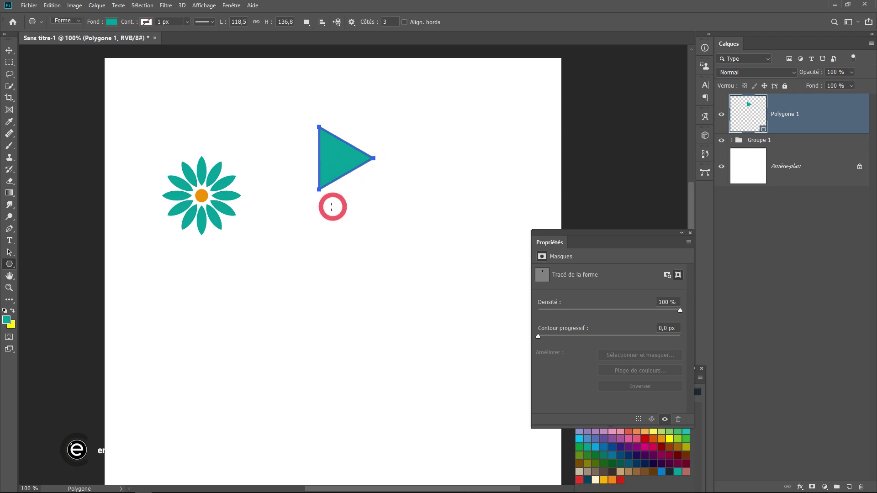
Rotate the triangle 30° so it points straight up.
ctrl+click(366, 194)
drag(363, 186, 354, 242)
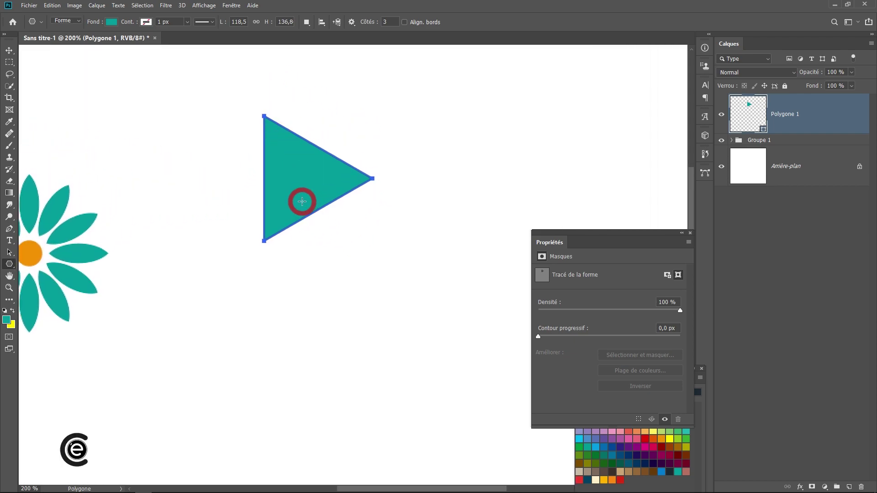
key(ctrl+t)
drag(387, 105, 400, 152)
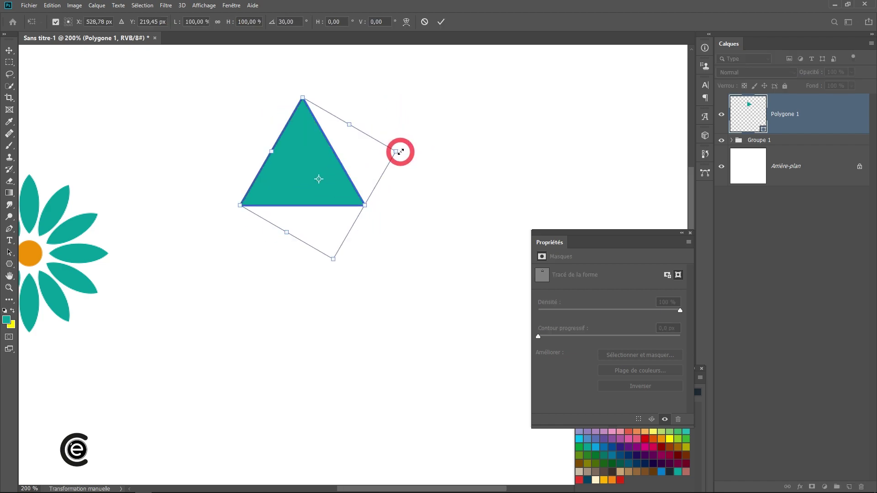
click(440, 22)
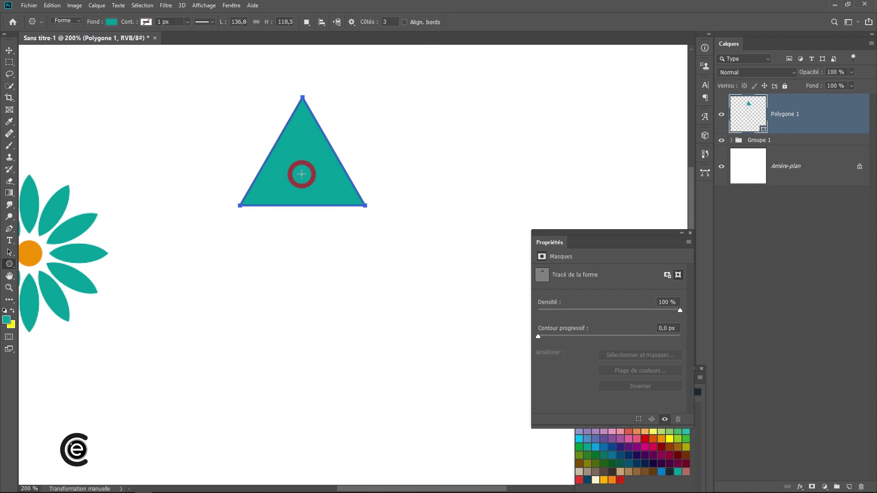
Move the triangle slightly down and to the right, then scale it to about 45 % around its centre.
click(13, 51)
drag(327, 182, 365, 209)
key(ctrl+t)
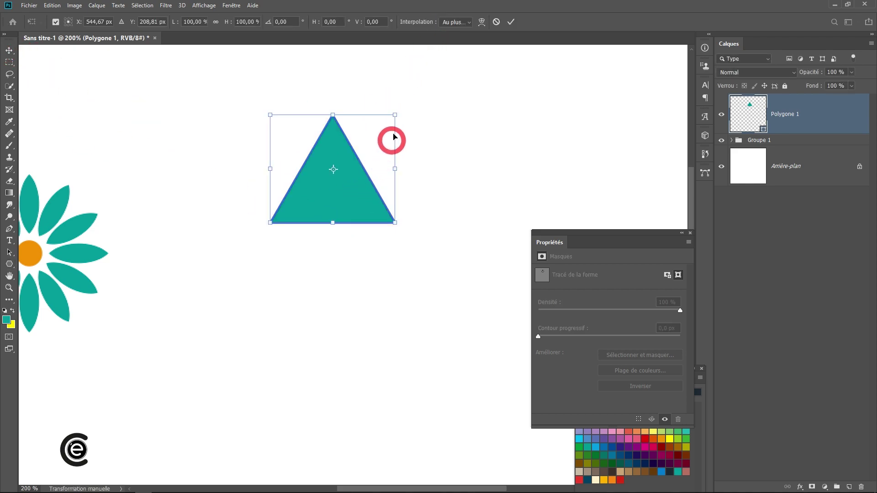
drag(397, 112, 374, 151)
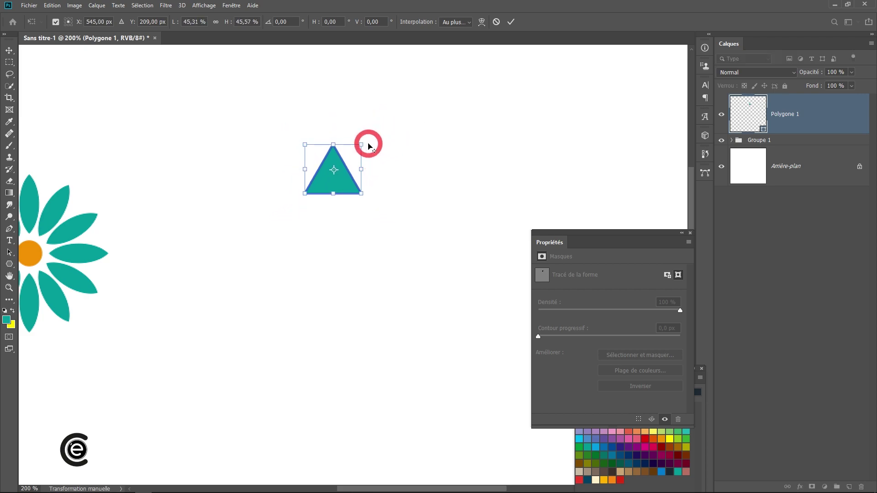
click(510, 23)
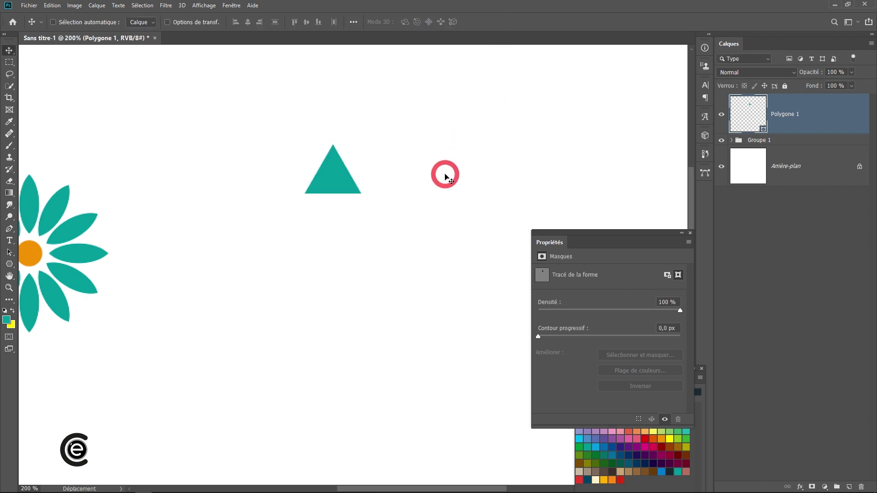
Show the grid and move the small triangle up and to the right until its base rests on a grid line.
key(ctrl+apostrophe)
scroll(368, 195, up, 1)
drag(335, 179, 373, 133)
drag(372, 161, 353, 232)
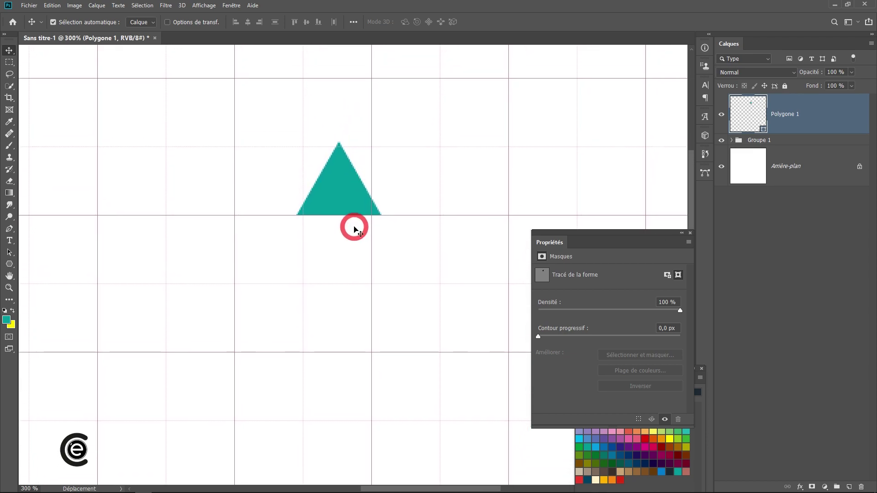
key(ctrl)
With the transform reference point at the triangle's apex, move it straight down by its own height and enlarge it to about 183 %.
key(ctrl+t)
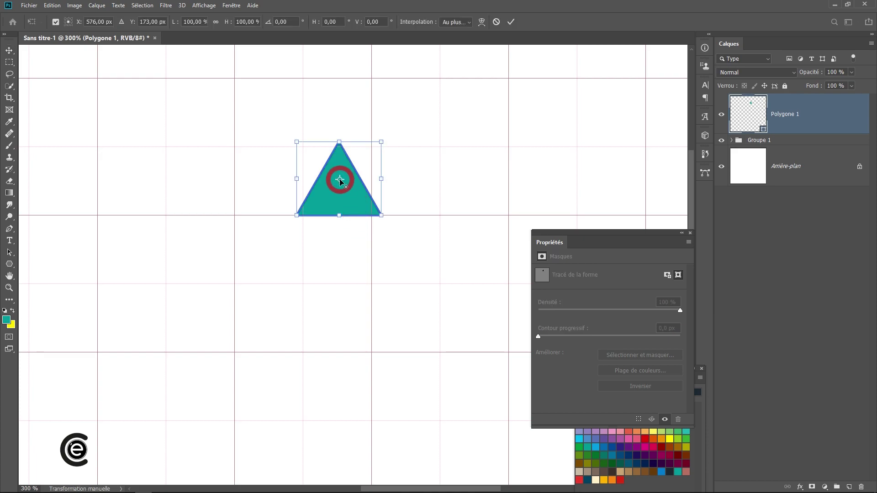
drag(339, 179, 339, 143)
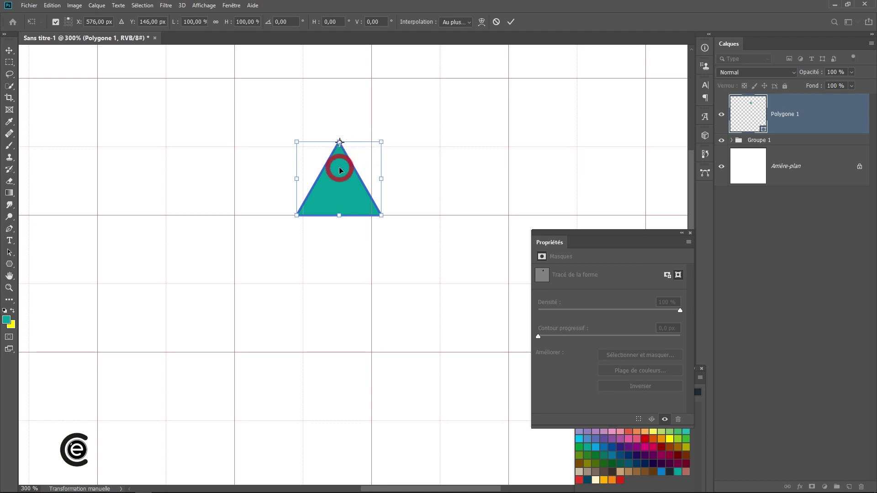
drag(346, 179, 350, 254)
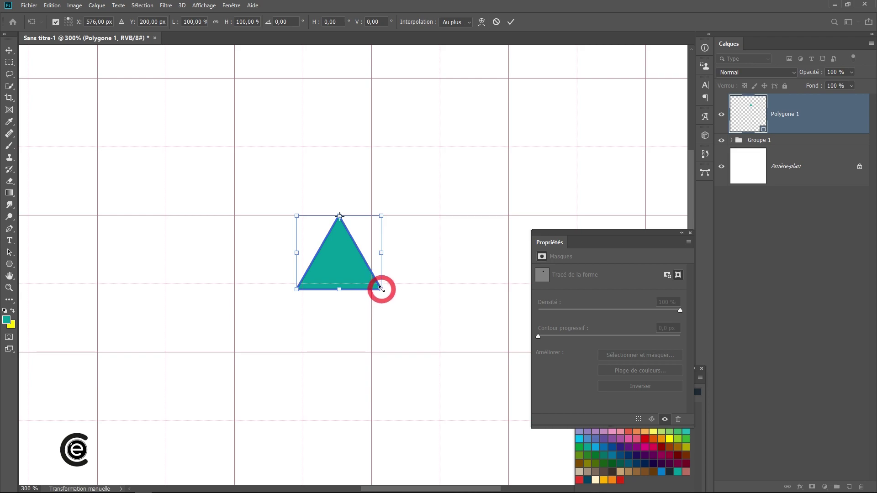
drag(381, 289, 418, 349)
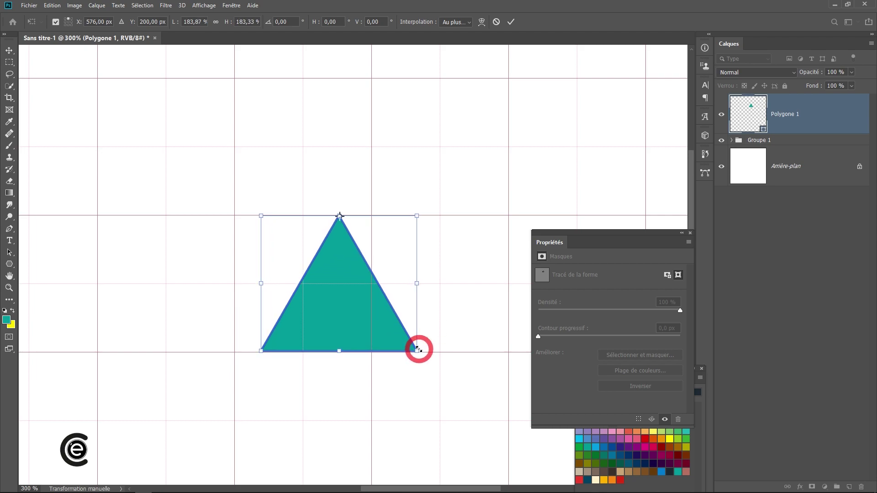
click(512, 23)
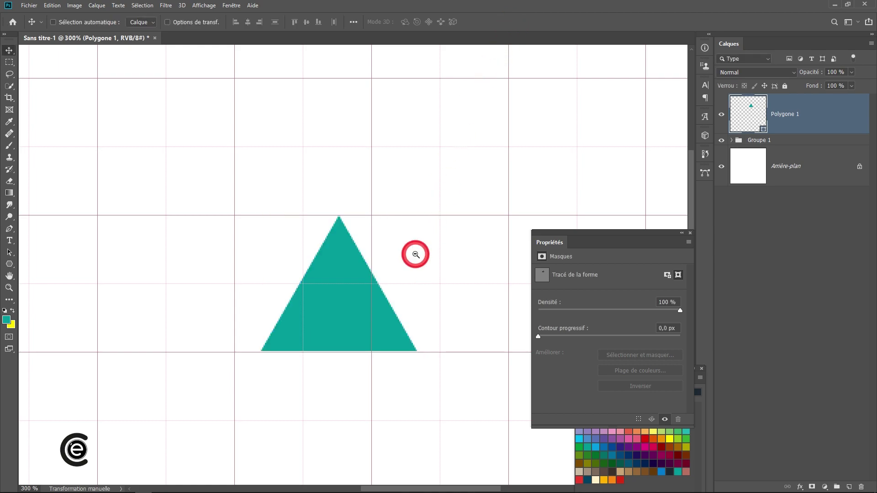
Repeat the transformation on copies twice to stack two progressively larger triangles below the first.
scroll(415, 252, down, 1)
drag(416, 253, 410, 155)
scroll(411, 163, down, 1)
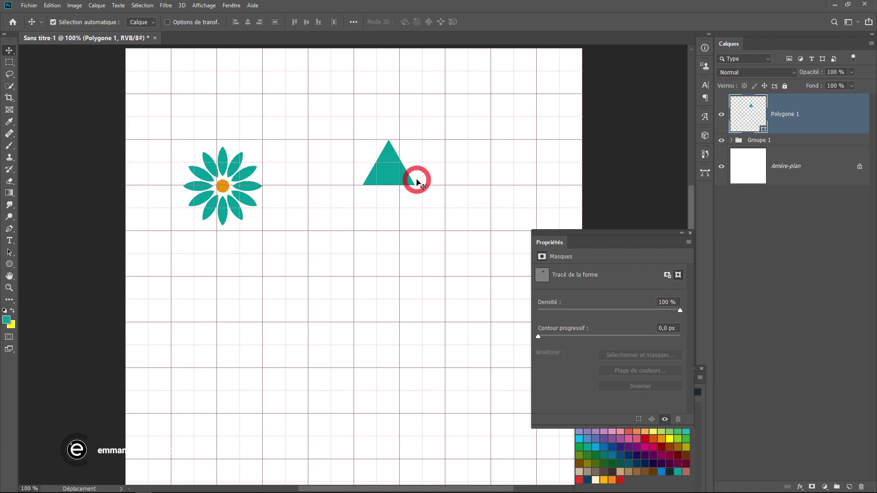
key(ctrl)
key(ctrl+alt+shift+t)
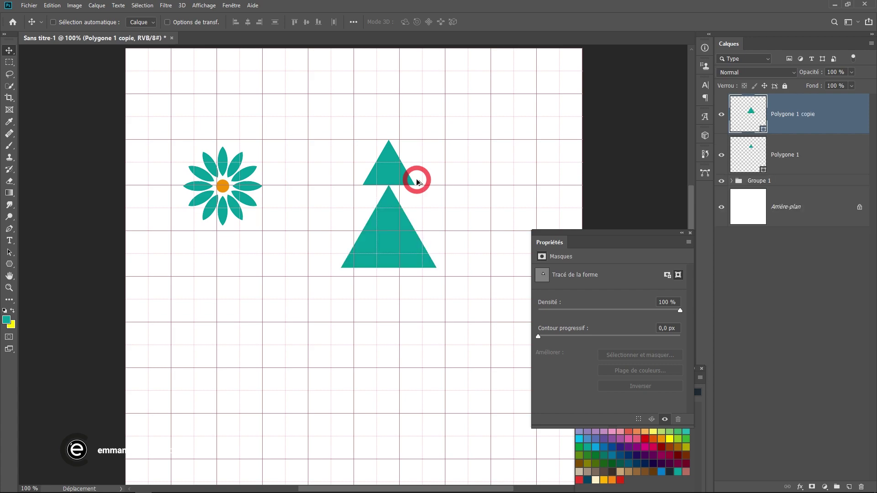
key(ctrl+alt+shift+t)
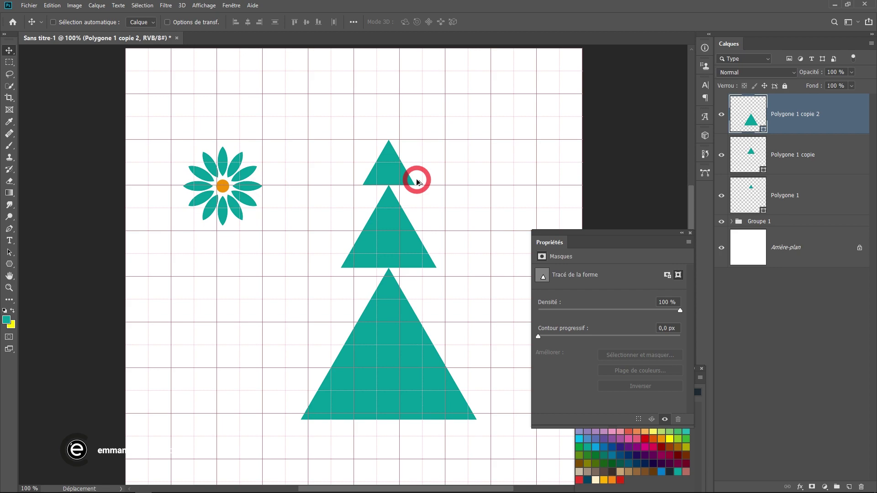
key(ctrl)
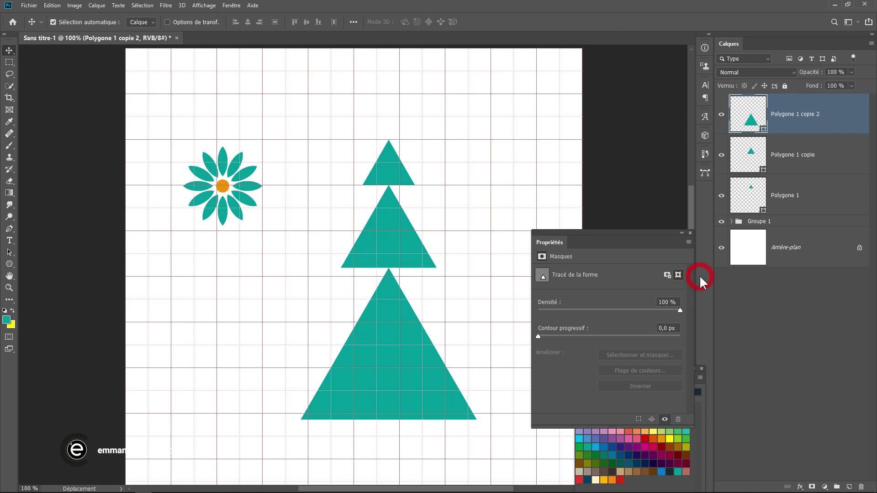
Merge the three triangle layers into one shape layer, then shrink the tree and place it directly below the flower.
shift+click(821, 191)
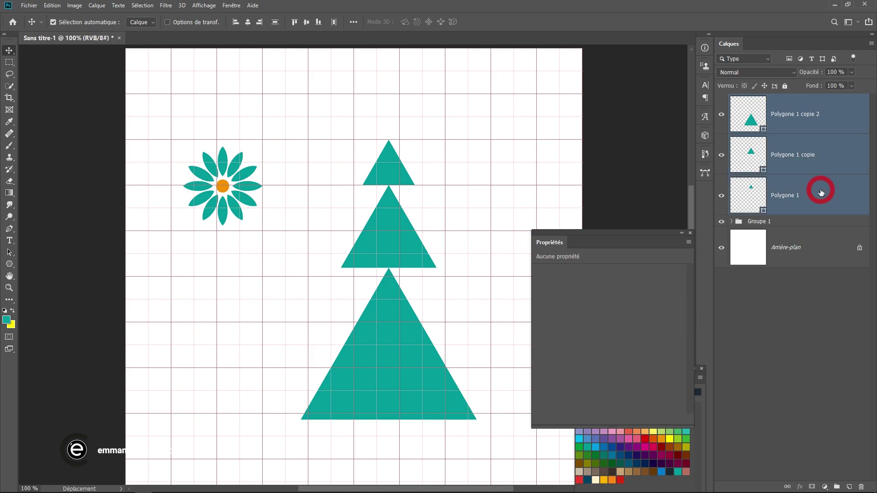
right_click(840, 158)
click(736, 388)
key(ctrl+t)
drag(477, 140, 228, 261)
click(510, 22)
With the Line tool, draw a 200 px horizontal arrow pointing right, 50 px thick, with an end arrowhead of 200 % width and length.
scroll(378, 238, up, 1)
drag(456, 224, 337, 215)
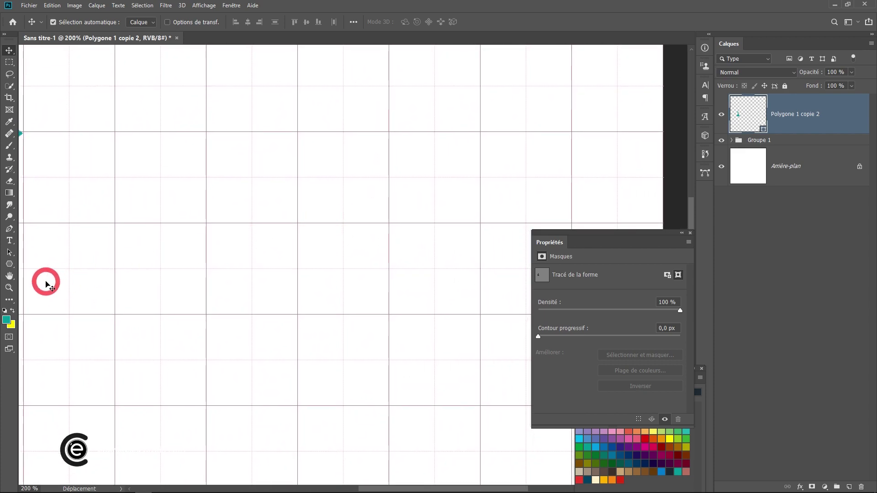
drag(12, 268, 37, 299)
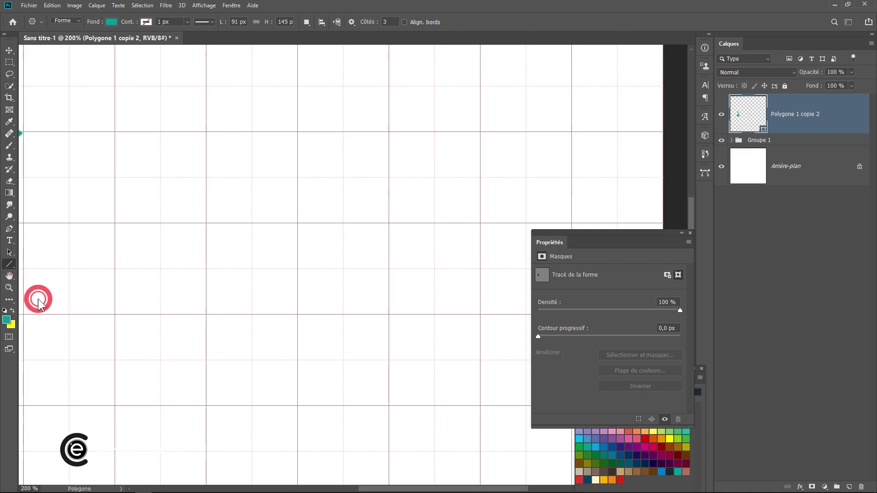
click(352, 23)
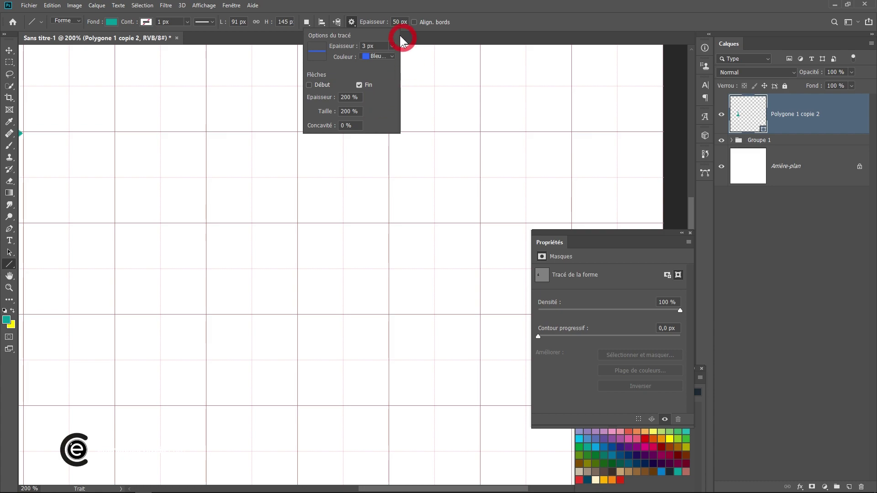
click(470, 7)
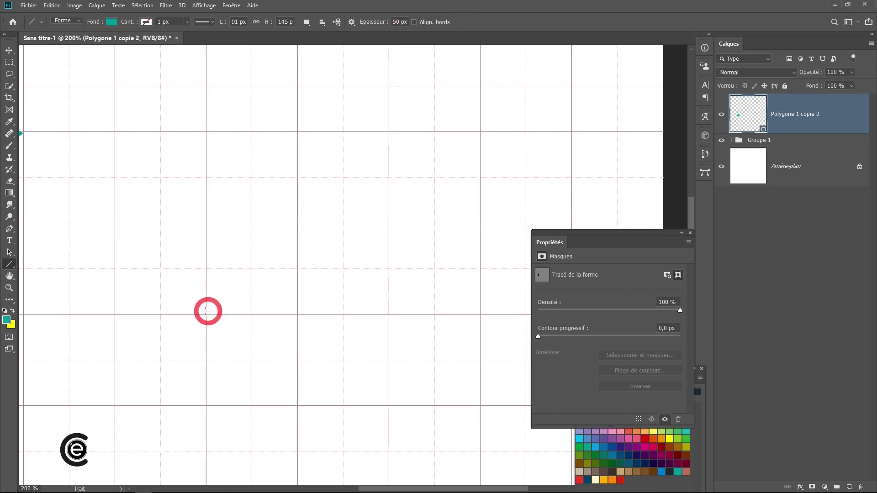
drag(115, 315, 298, 315)
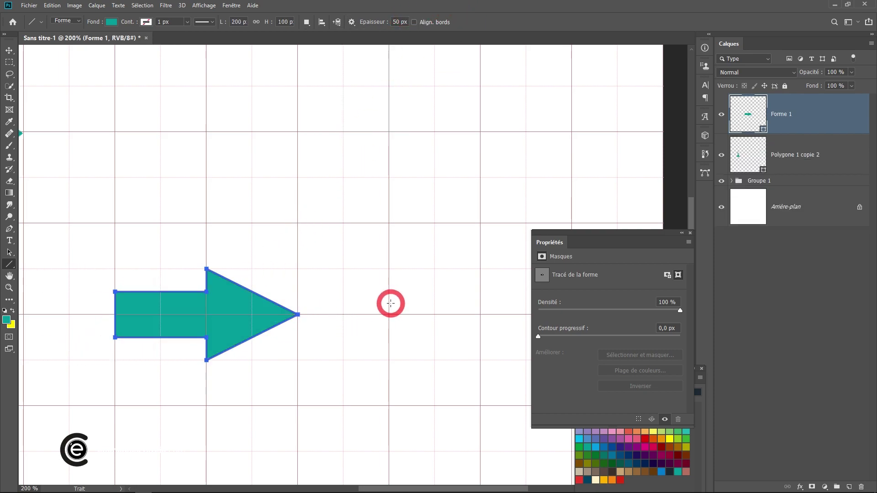
Start transforming the arrow, place its reference point on its upper-left corner, and move it one full length to the right.
alt+click(349, 301)
ctrl+click(332, 321)
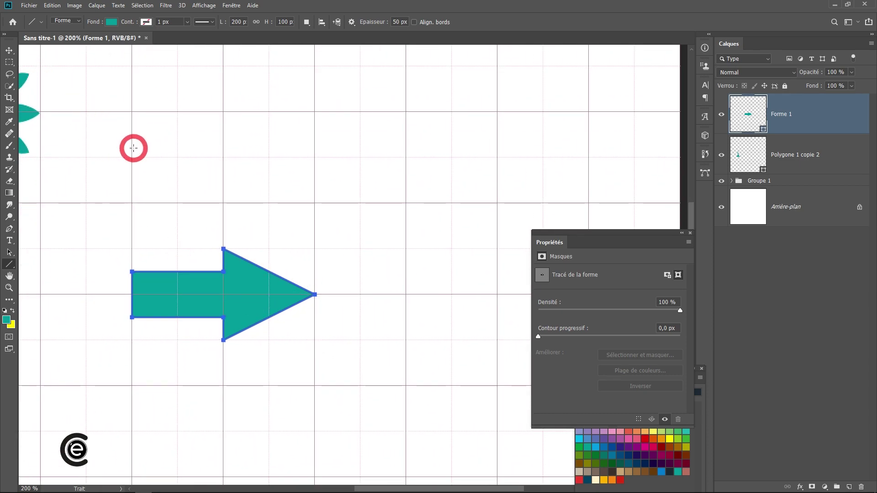
key(ctrl+t)
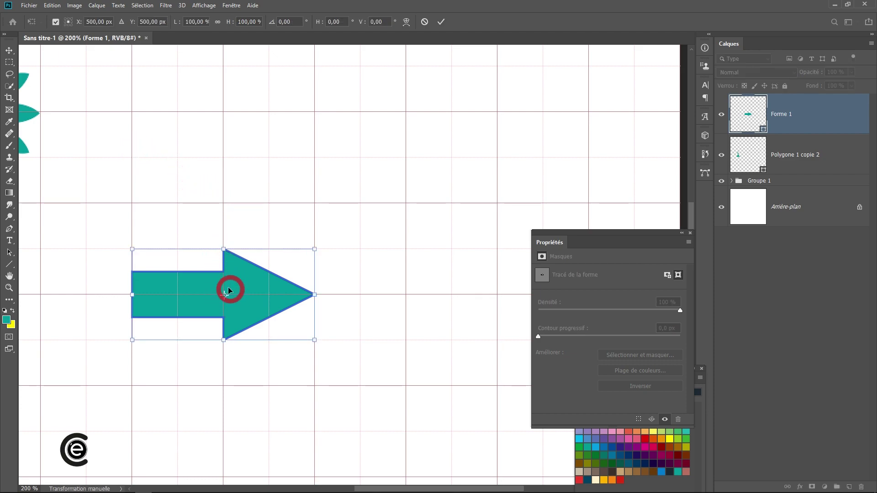
drag(224, 295, 132, 250)
drag(170, 294, 351, 303)
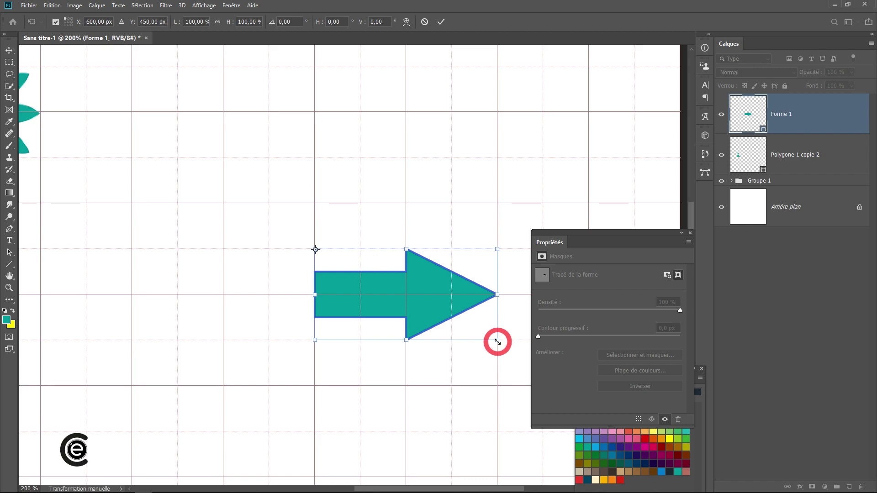
Scale the arrow to 75 % about its upper-left corner, rotate it -45°, and apply the transformation.
drag(495, 338, 451, 319)
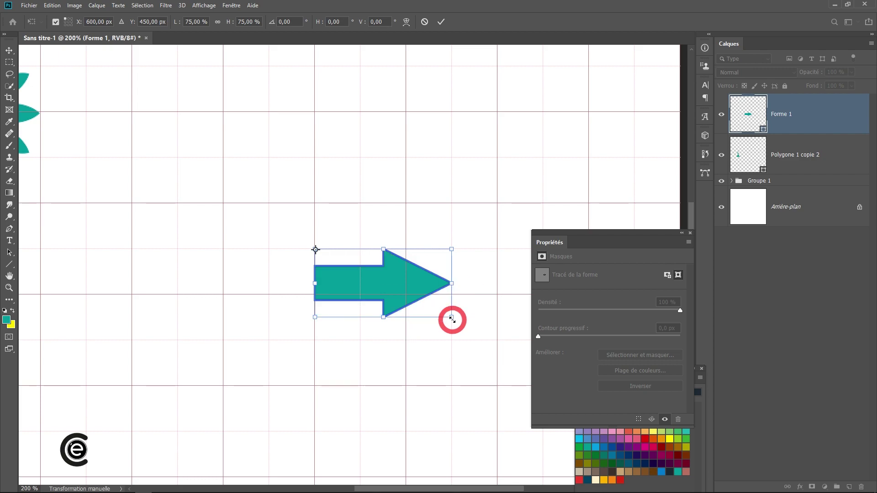
drag(472, 235, 405, 153)
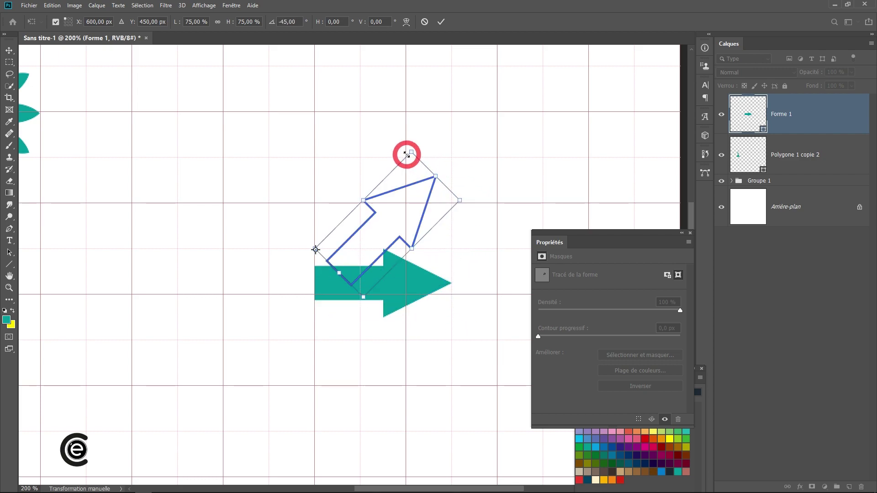
click(440, 21)
Repeat the arrow's transformation on copies ten times to form a shrinking spiral of arrows.
alt+click(383, 202)
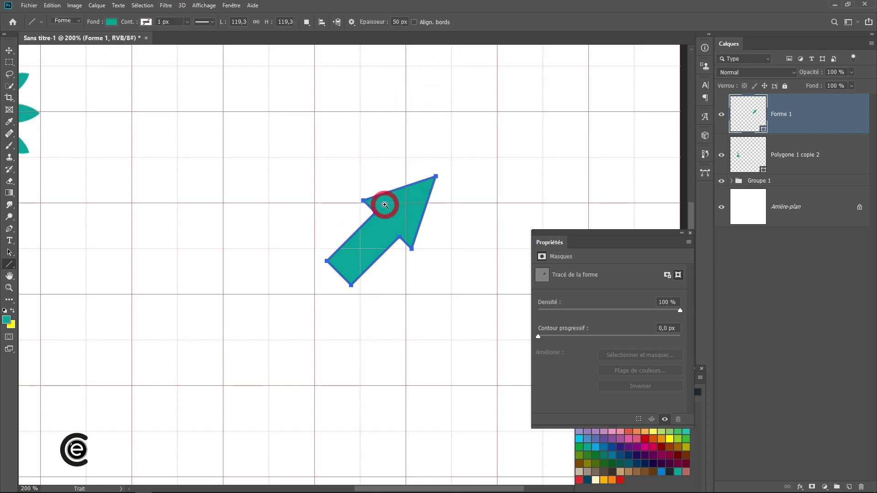
drag(385, 205, 355, 292)
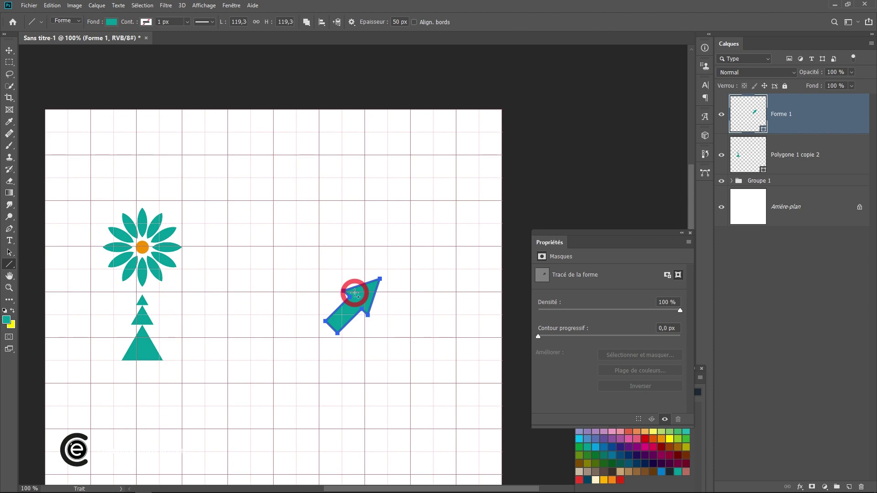
key(ctrl+alt+shift+t)
key(ctrl+alt+shift+t)
key(ctrl+alt+shift+t)
key(ctrl+alt+shift+t)
key(ctrl+alt+shift+t)
key(ctrl+alt+shift+t)
key(ctrl+alt+shift+t)
key(ctrl+alt+shift+t)
key(ctrl+alt+shift+t)
key(ctrl+alt+shift+t)
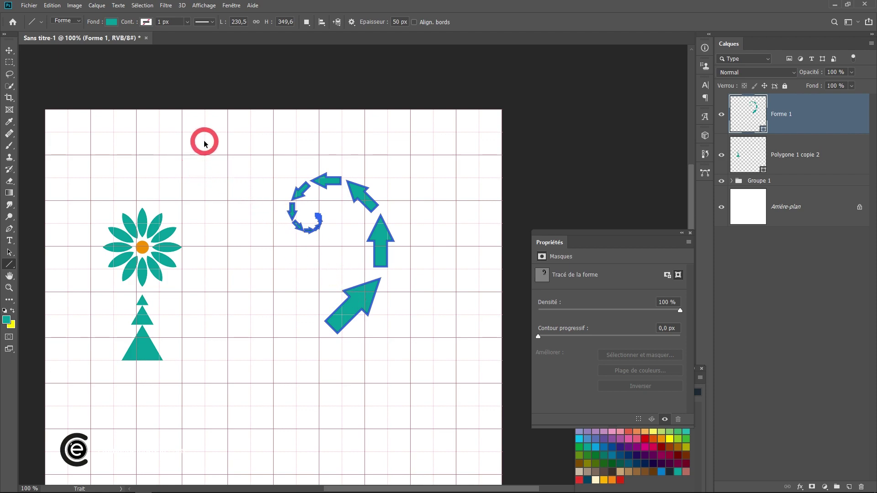
Hide the grid and move the arrow spiral closer to the right side of the flower and slightly down.
key(ctrl+h)
click(218, 194)
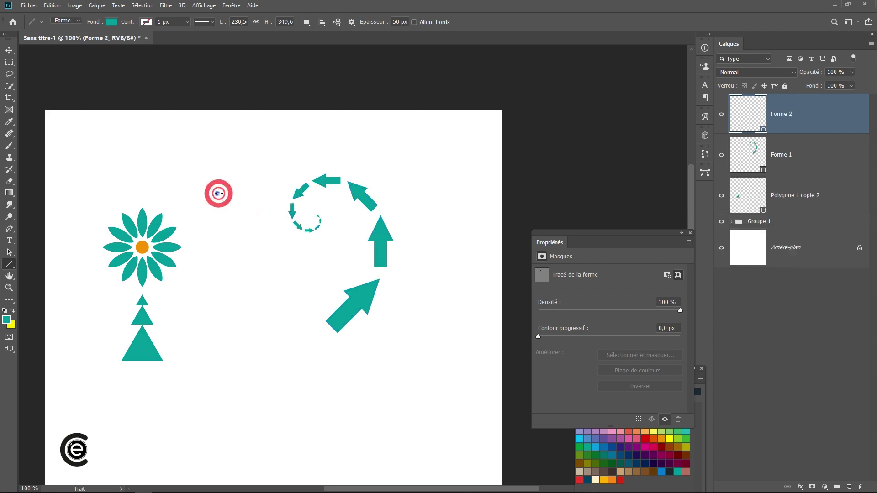
drag(218, 194, 266, 197)
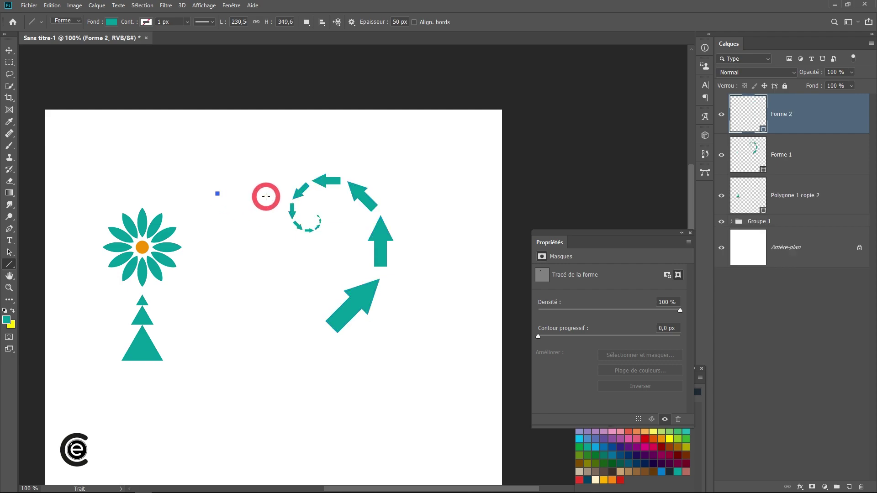
click(10, 50)
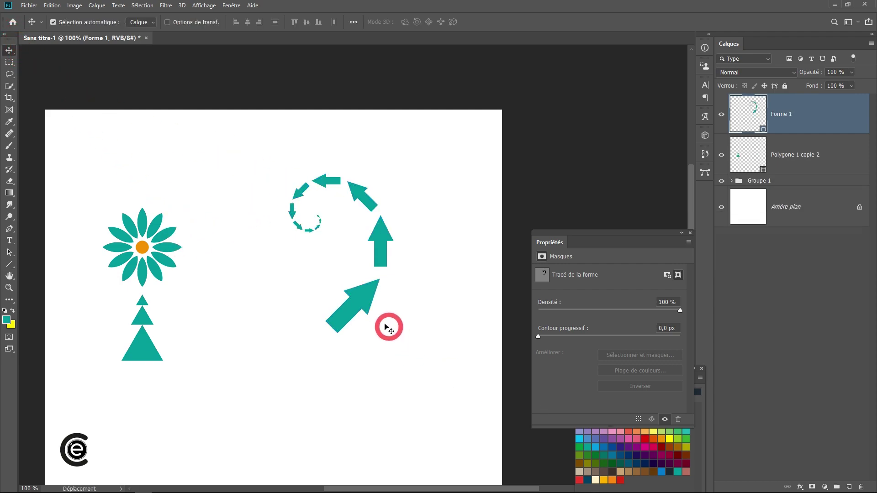
drag(354, 308, 400, 355)
scroll(275, 335, up, 5)
scroll(401, 356, down, 5)
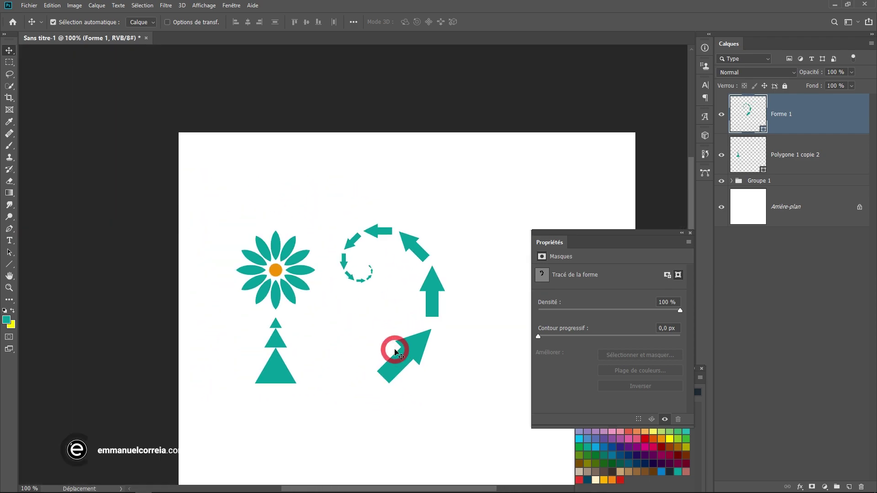
drag(396, 351, 352, 303)
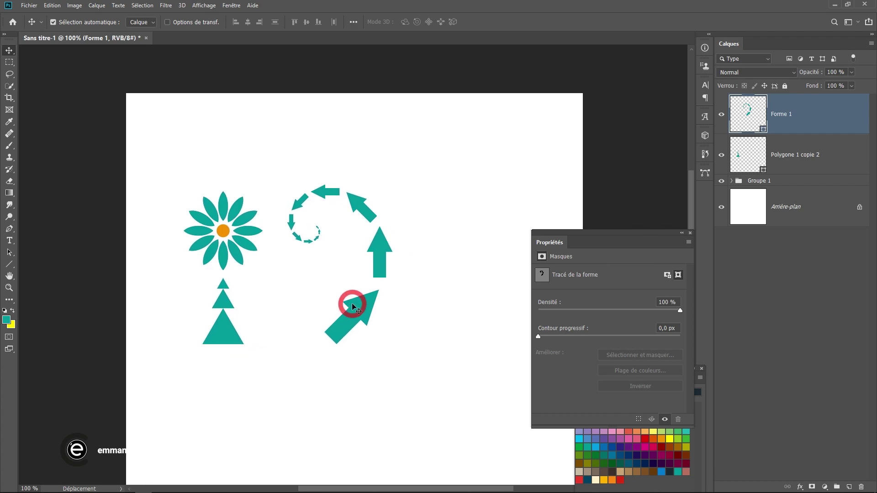